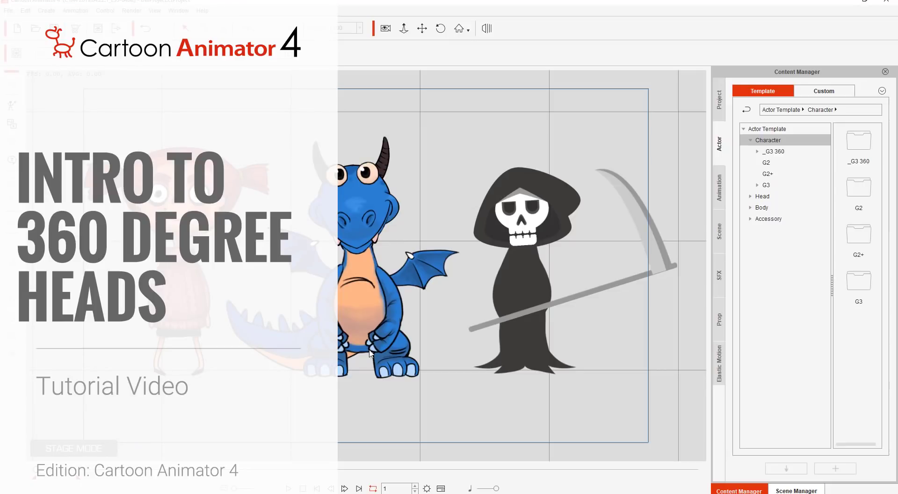
- Play the demo scene with the girl, dragon and reaper
left_click(290, 488)
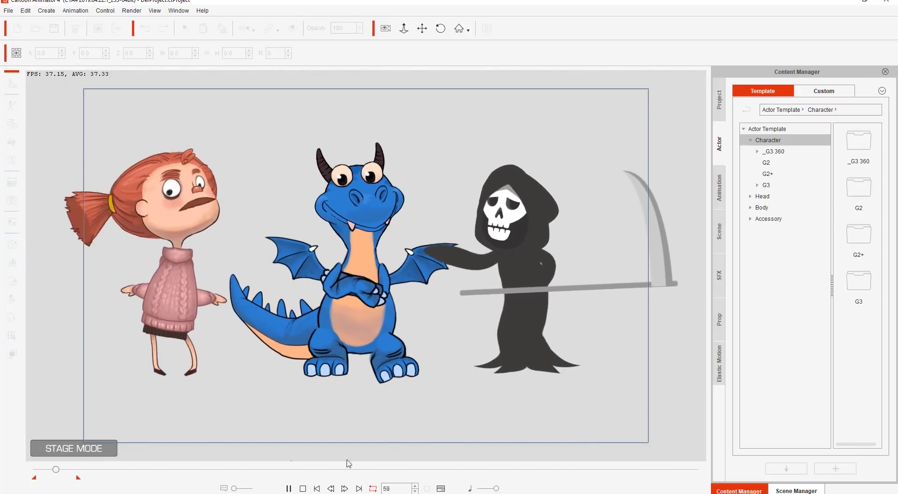
- Zoom in on the girl, replay the scene, and stop it at frame 54
key("space")
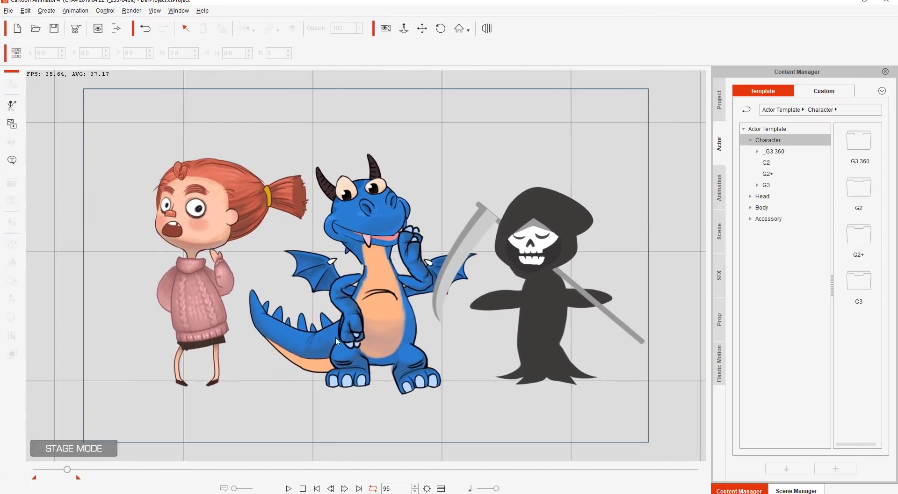
scroll(373, 351, "up", 5)
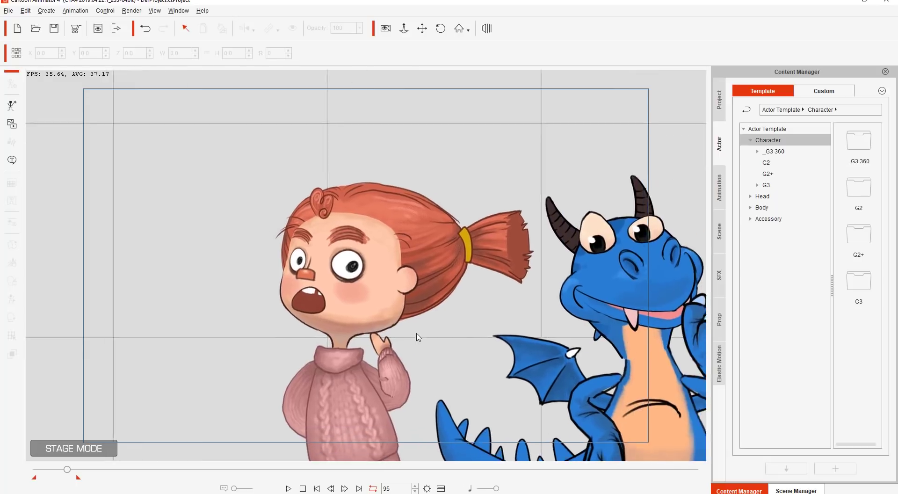
scroll(411, 300, "up", 2)
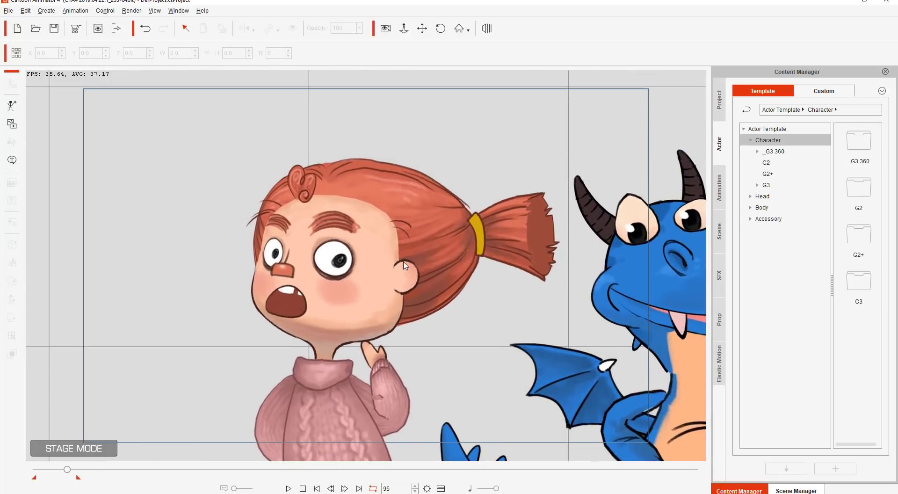
left_click(288, 489)
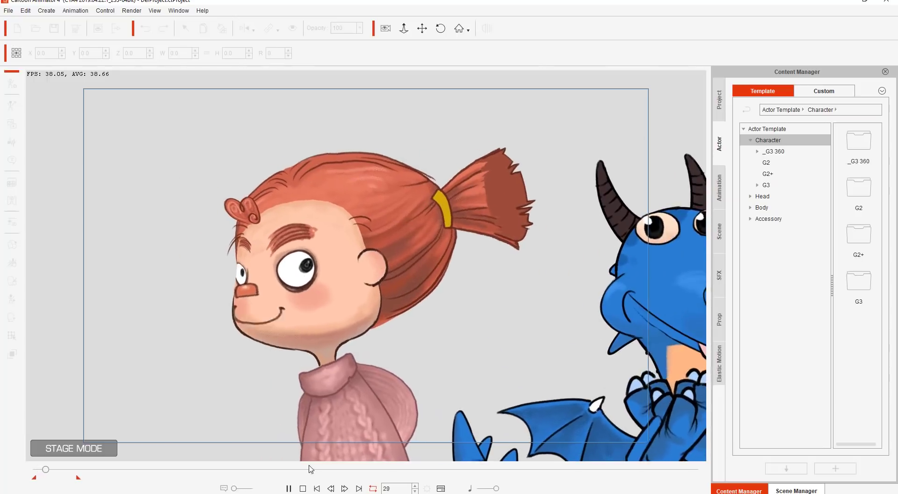
key("space")
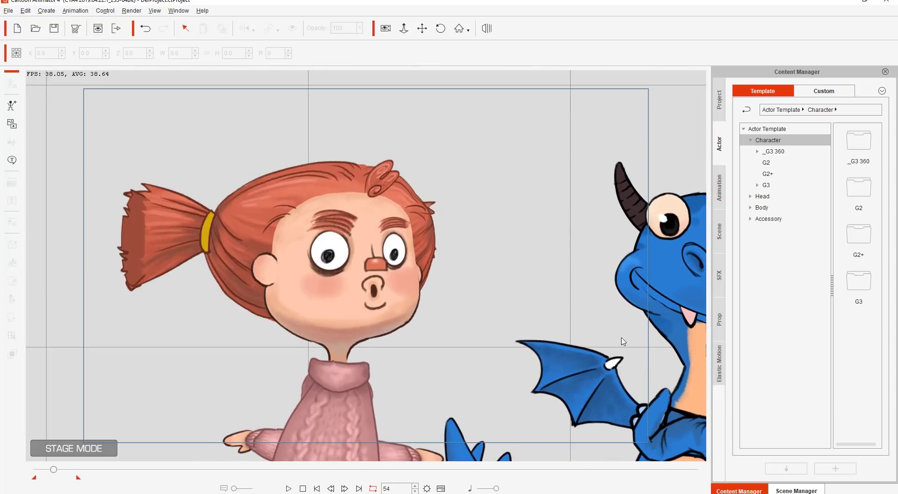
- Pan to the dragon and reaper and play their head turns, stopping at frame 123
left_click_drag(624, 341, 177, 376)
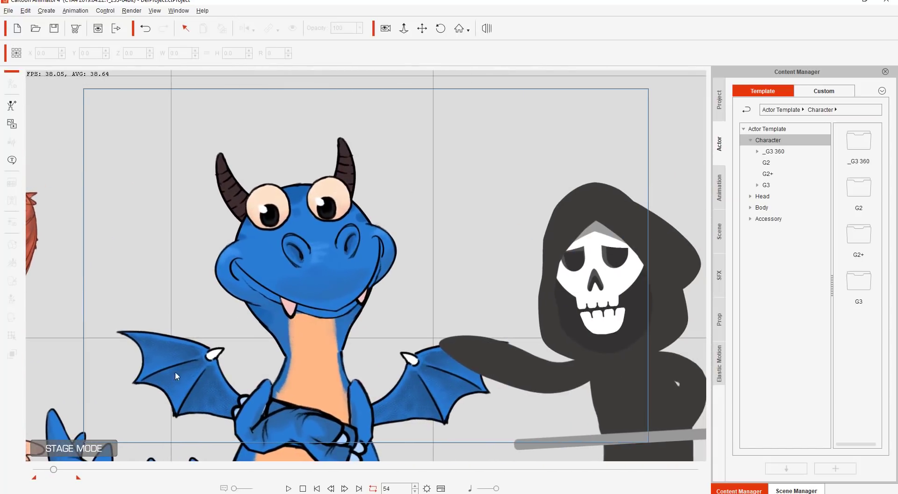
left_click(289, 488)
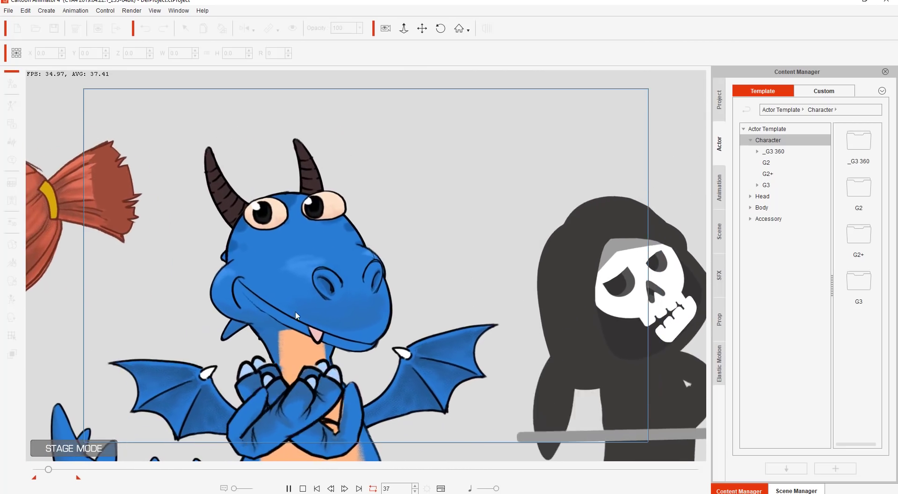
left_click(302, 489)
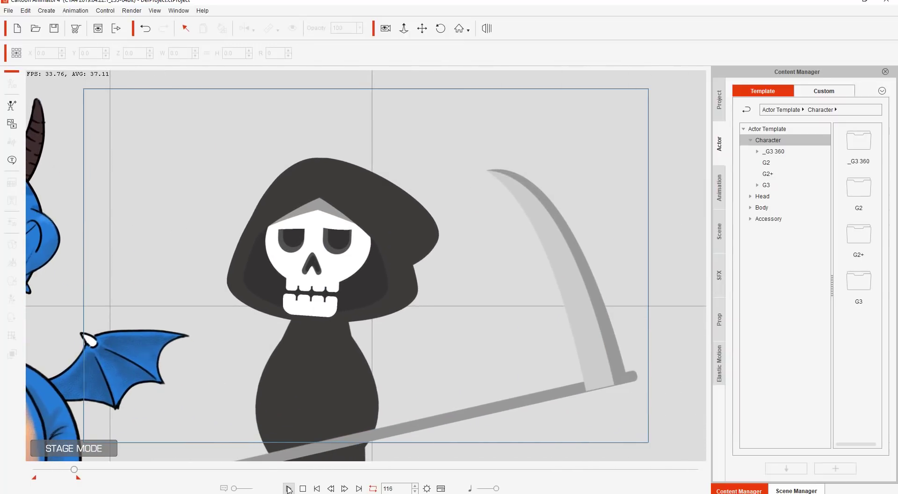
left_click(288, 489)
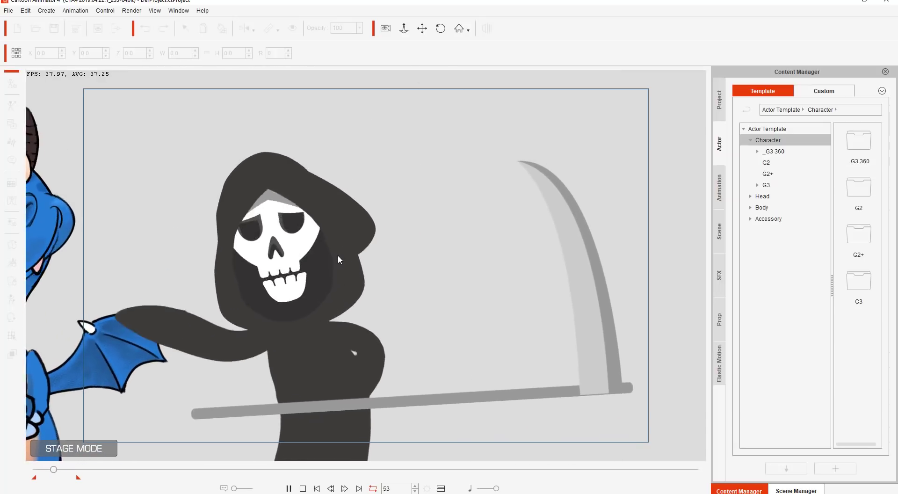
left_click(290, 487)
- Centre the shiba dog and play its animation, pausing at frame 87
left_click_drag(551, 315, 253, 272)
left_click_drag(522, 306, 263, 274)
left_click(289, 488)
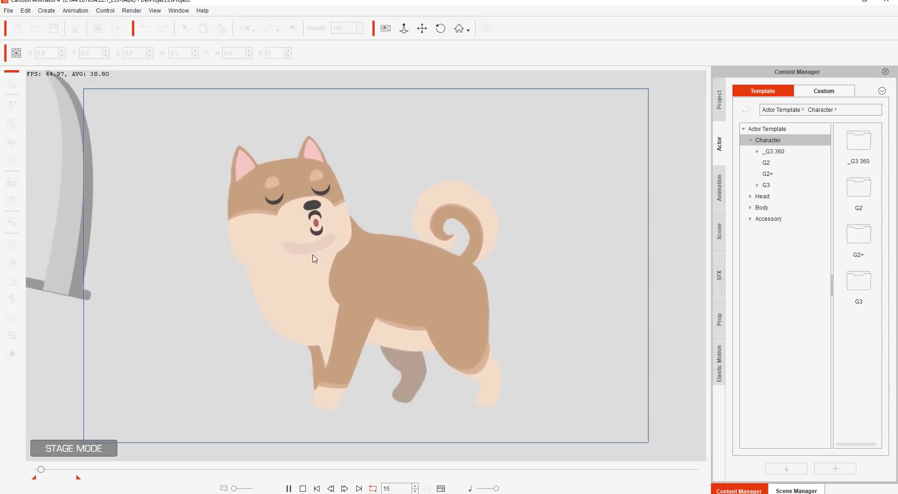
left_click(289, 487)
- Zoom out and pan back to frame the girl, dragon and reaper together
scroll(207, 229, "down", 2)
left_click_drag(207, 230, 556, 328)
left_click_drag(188, 140, 286, 149)
scroll(312, 381, "down", 2)
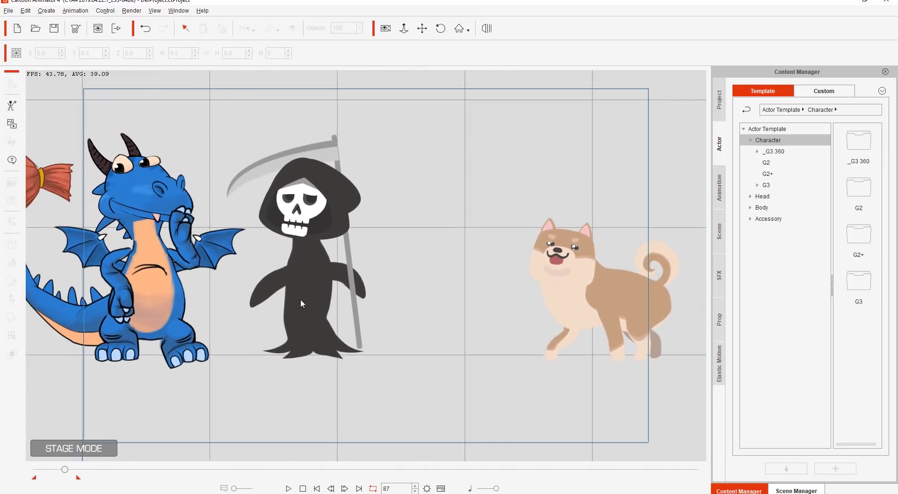
scroll(315, 300, "up", 3)
left_click_drag(315, 300, 497, 293)
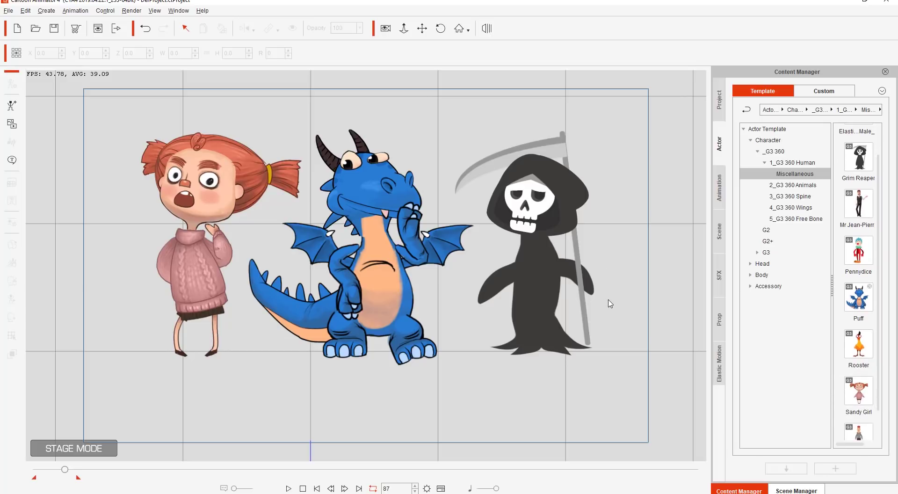
- Pan the stage over to the shiba dog
left_click_drag(610, 304, 359, 277)
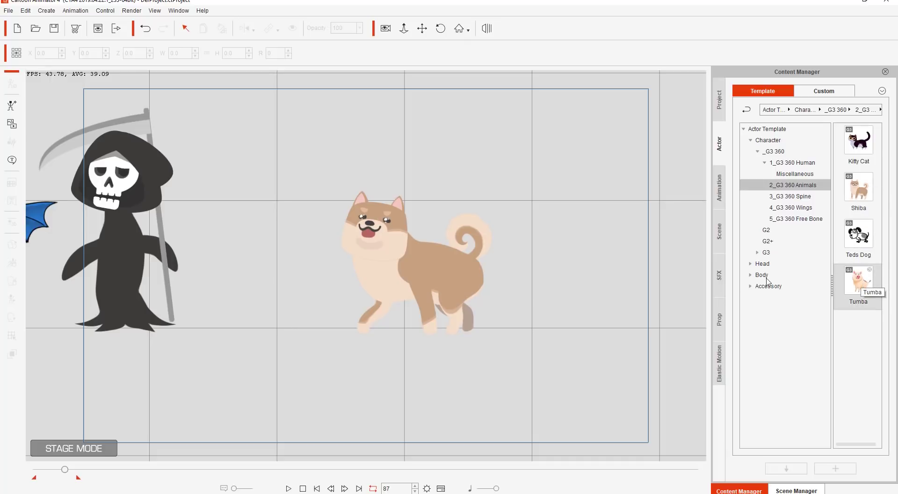
- Pan the stage to centre the sunflower and pumpkin bat
left_click_drag(601, 265, 429, 237)
left_click_drag(392, 215, 126, 246)
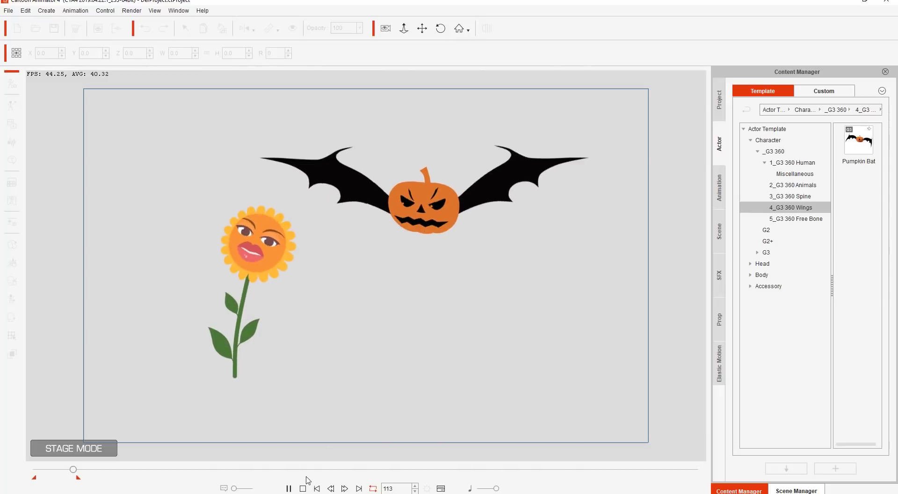
- Stop at frame 19, zoom in on the king card character, and play its animation
left_click(289, 488)
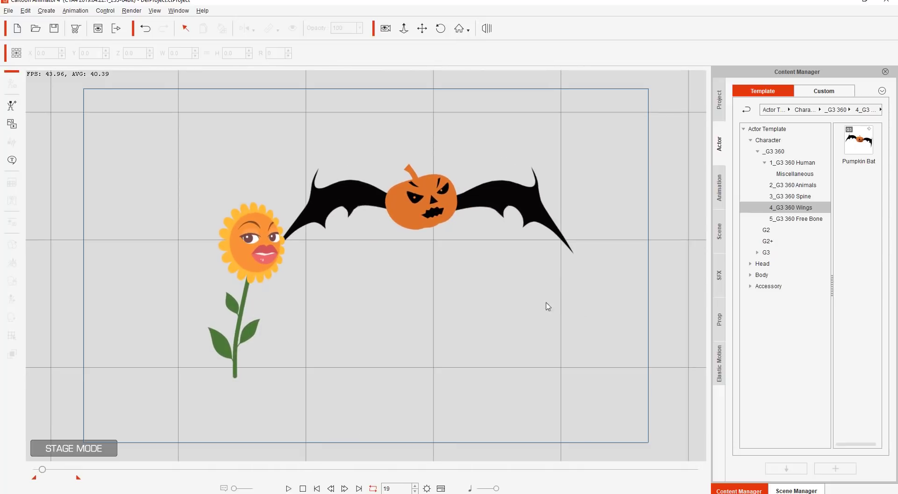
left_click_drag(527, 305, 176, 303)
left_click_drag(556, 299, 372, 280)
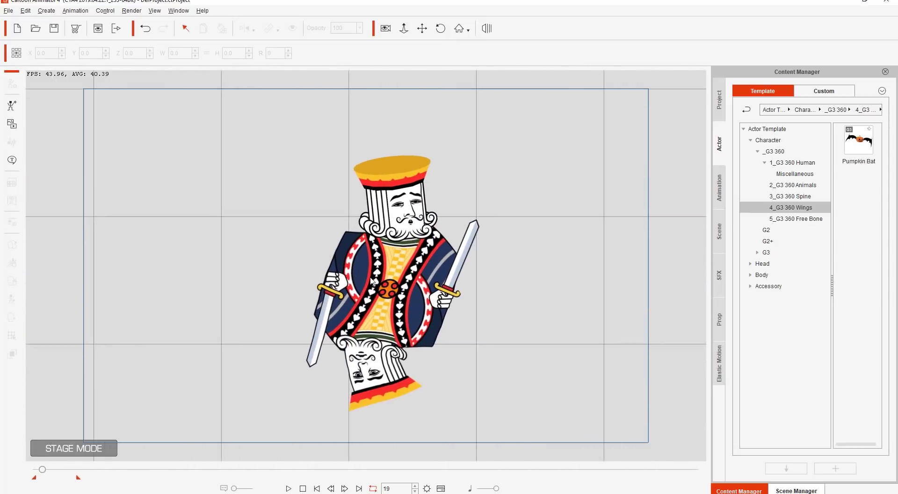
scroll(434, 340, "up", 4)
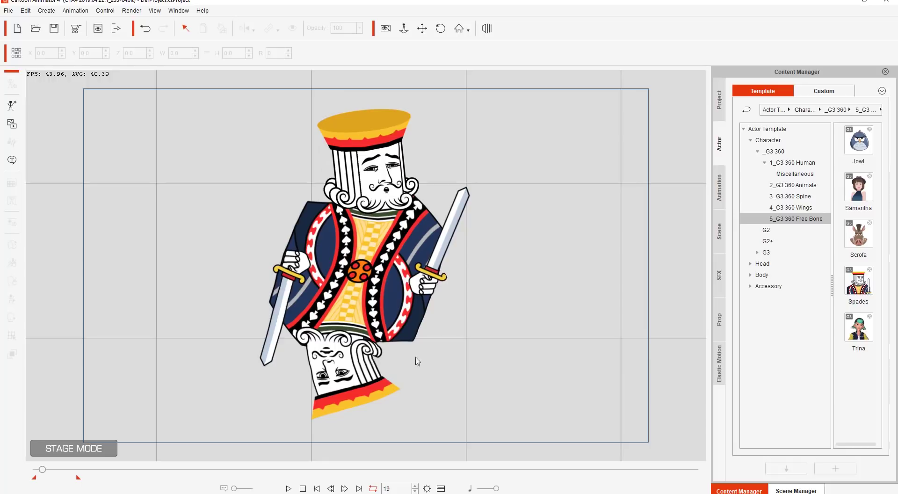
left_click(289, 488)
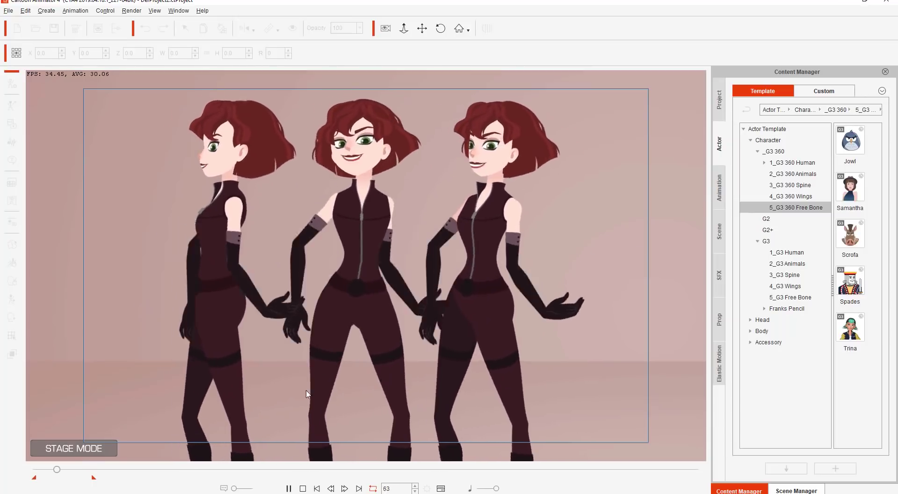
- Pause the women at frame 101, then centre and zoom in on the blue owl
left_click(289, 489)
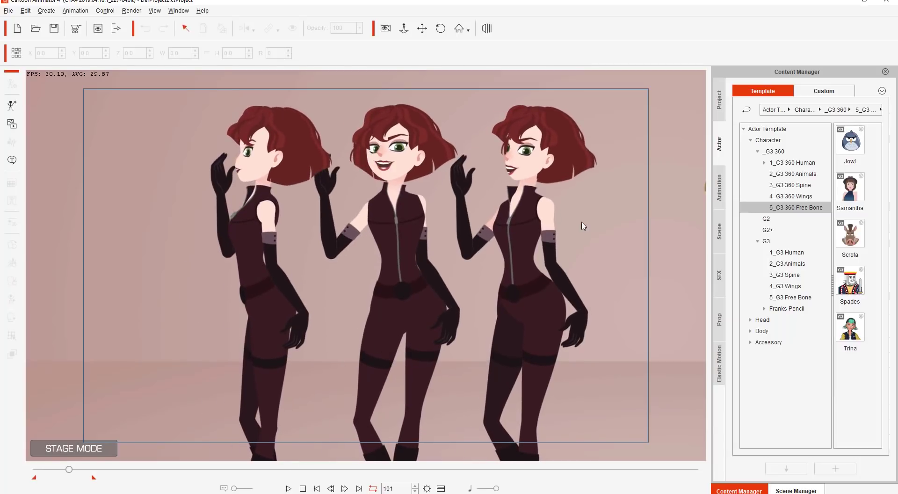
left_click_drag(577, 228, 497, 265)
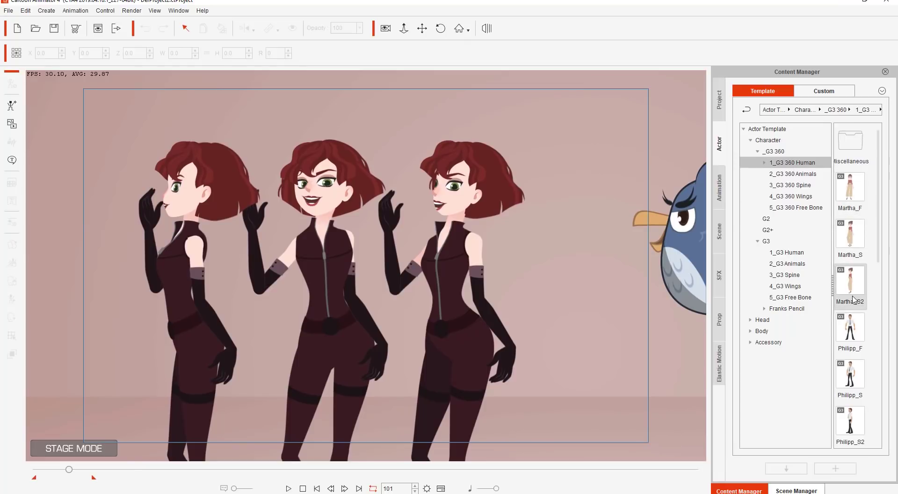
left_click_drag(656, 266, 300, 261)
scroll(428, 245, "up", 5)
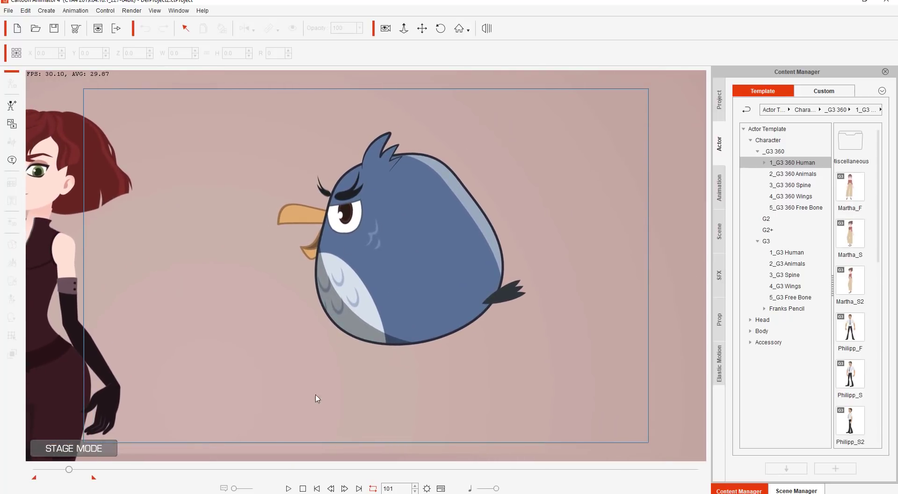
- Play the owl's turn to frame 91, rewind to frame 1, and select the owl
left_click(289, 488)
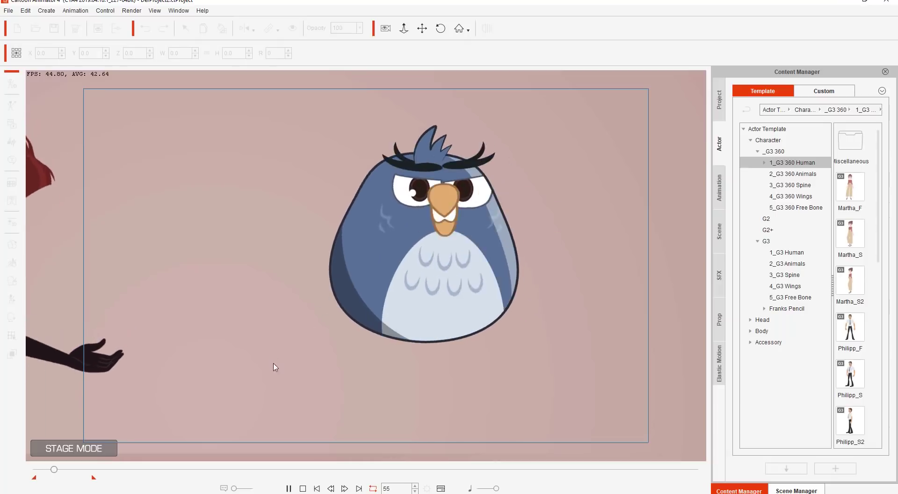
left_click(302, 488)
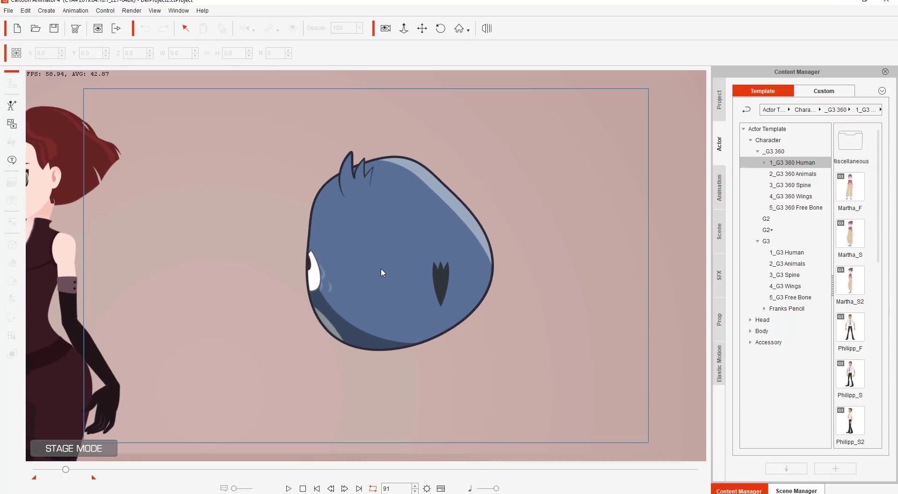
left_click_drag(66, 470, 36, 469)
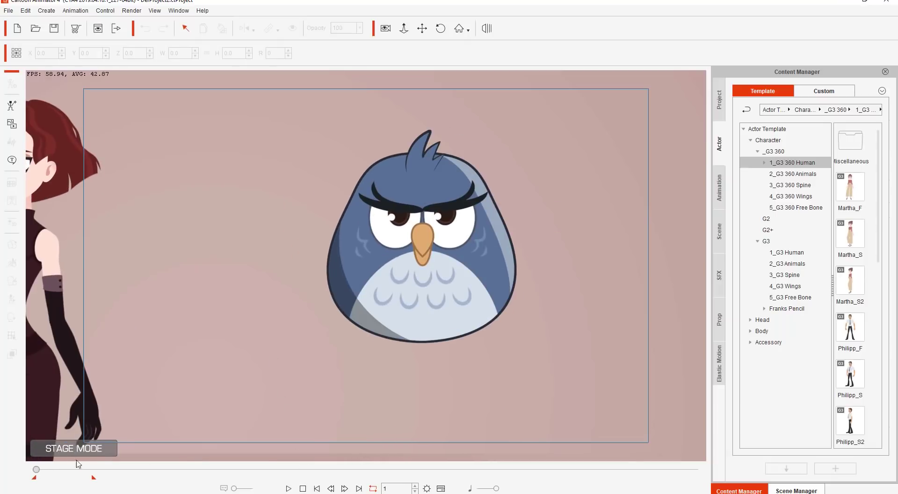
left_click(484, 295)
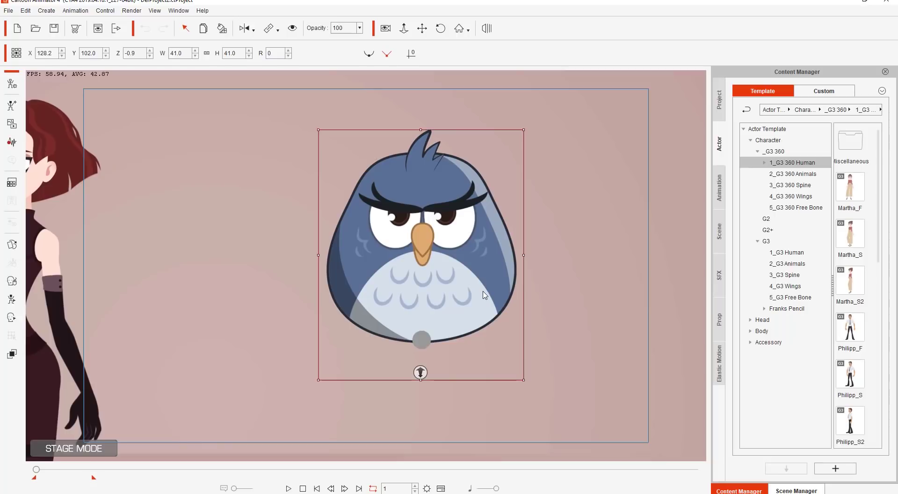
left_click(12, 300)
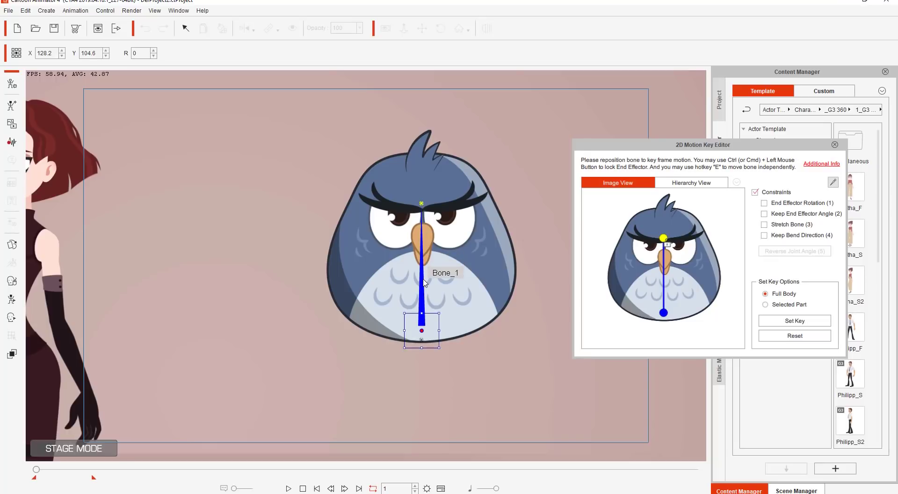
mouse_move(446, 314)
left_mouse_down()
mouse_move(468, 323)
mouse_move(410, 280)
mouse_move(391, 289)
mouse_move(439, 291)
mouse_move(443, 313)
mouse_move(465, 309)
mouse_move(449, 314)
left_mouse_up()
left_click(835, 145)
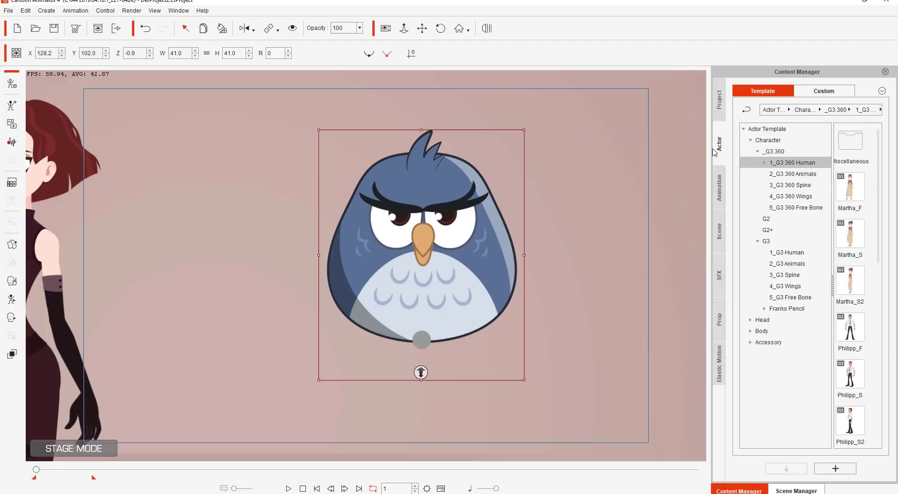
- Show the 5_G3 360 Free Bone templates and move the owl left on the stage
left_click(799, 208)
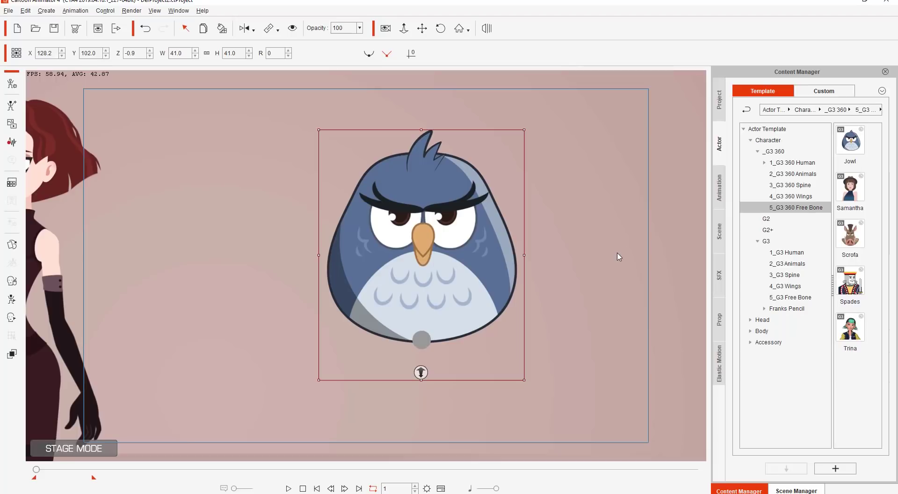
left_click_drag(619, 259, 487, 264)
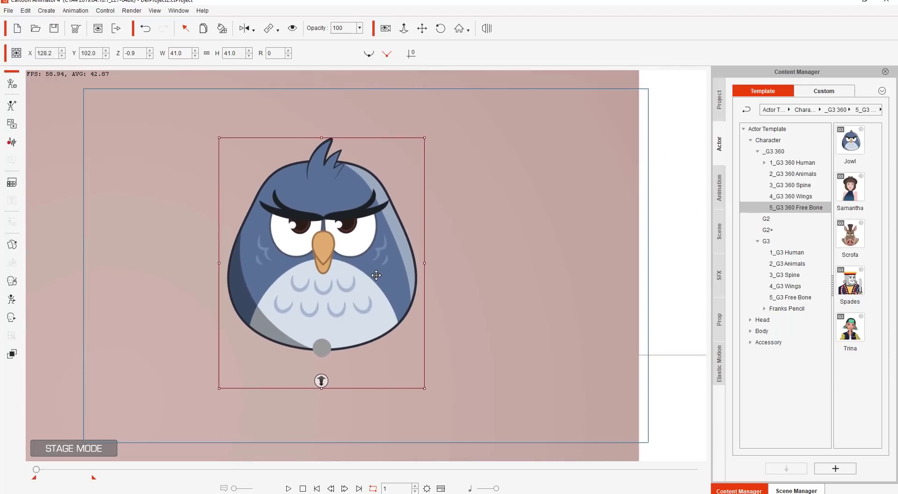
left_click_drag(376, 275, 189, 276)
- Add Samantha to the stage, scale her to 59%, and move her up and left
left_click_drag(340, 269, 451, 257)
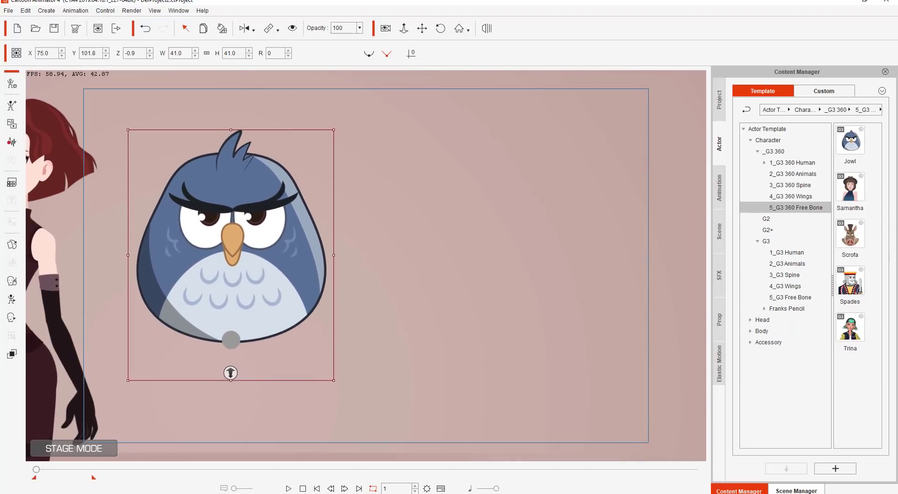
left_click_drag(850, 187, 517, 255)
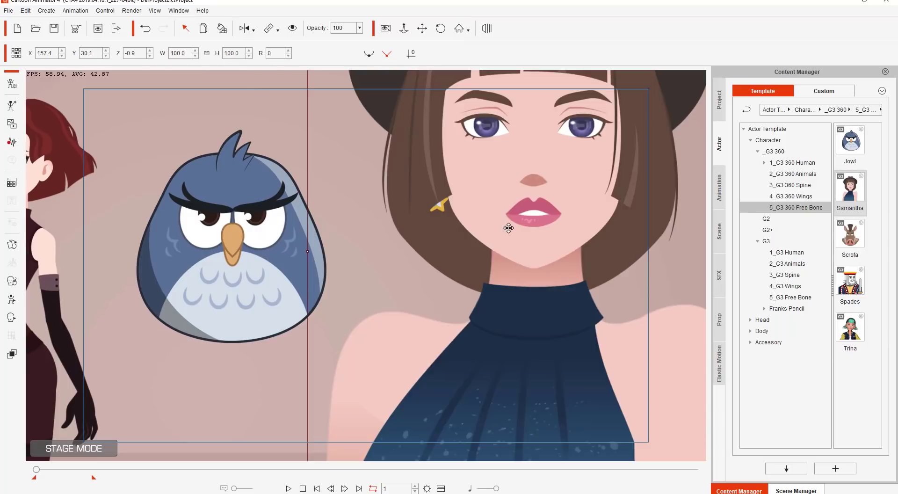
scroll(511, 163, "down", 4)
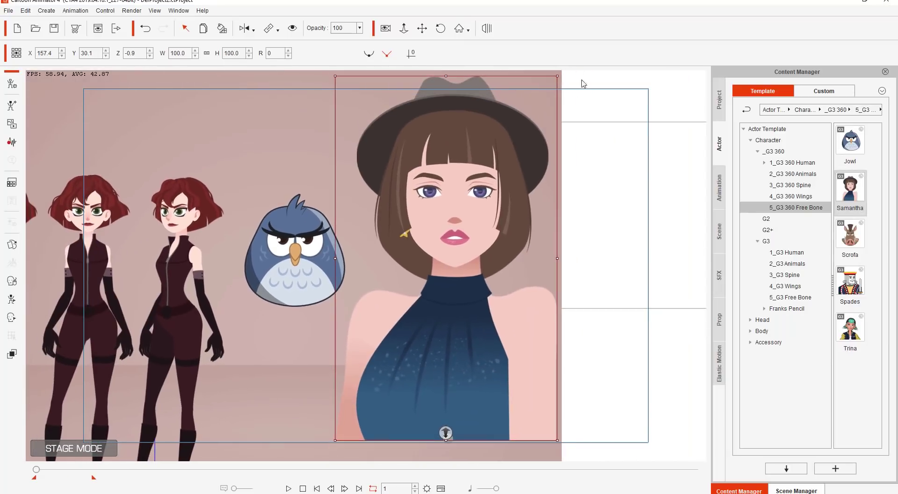
left_click_drag(557, 76, 512, 224)
left_click_drag(452, 341, 427, 281)
scroll(449, 140, "up", 4)
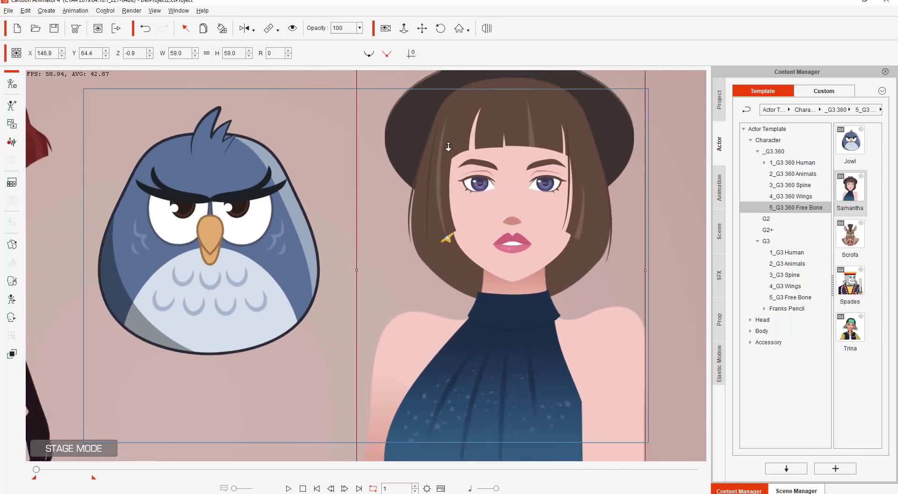
scroll(462, 149, "down", 3)
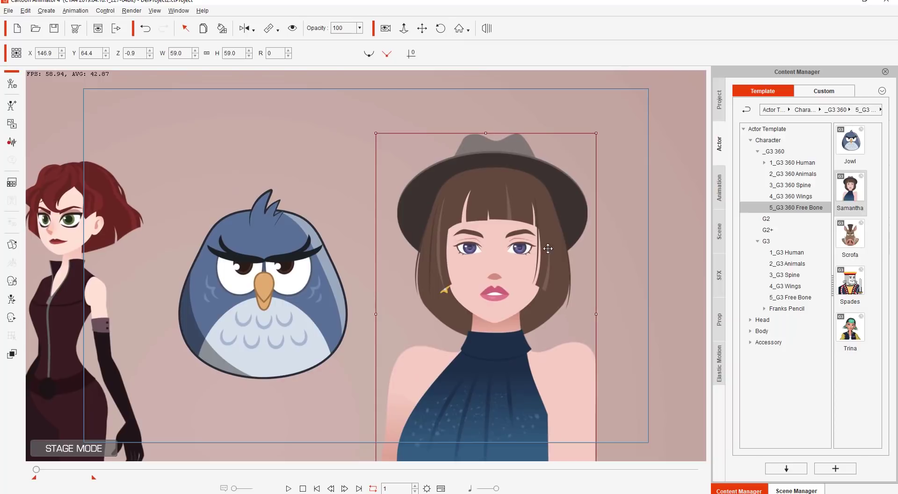
- Open the 2D Motion Key Editor so Samantha's bone skeleton is displayed over her
left_click(12, 300)
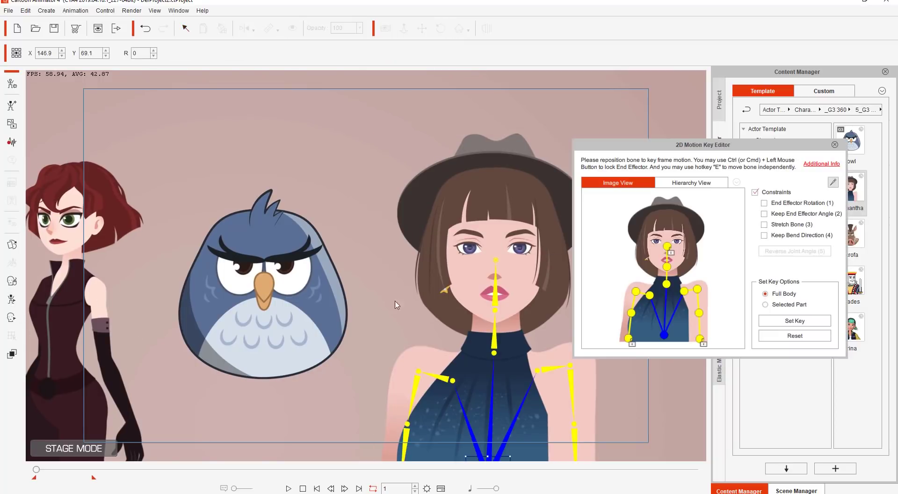
scroll(403, 299, "up", 3)
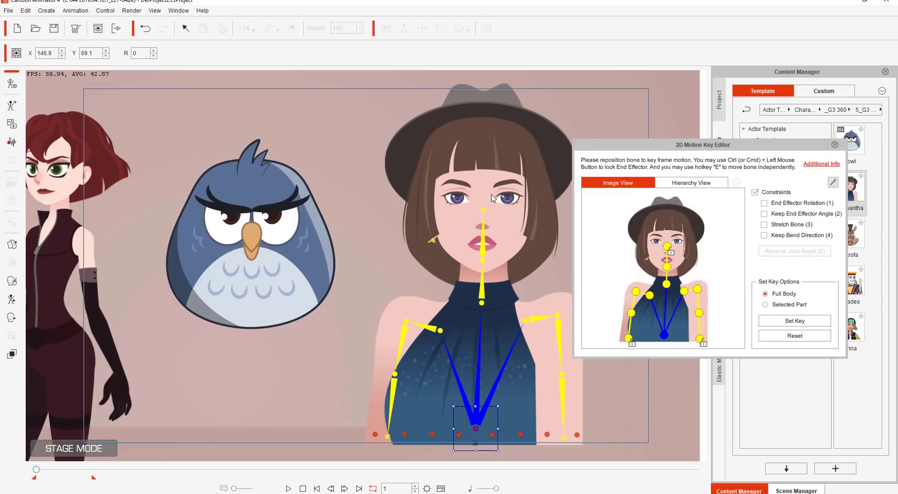
- In the Face Key Editor's Morph tab, turn Samantha's head toward the upper left
left_click(12, 318)
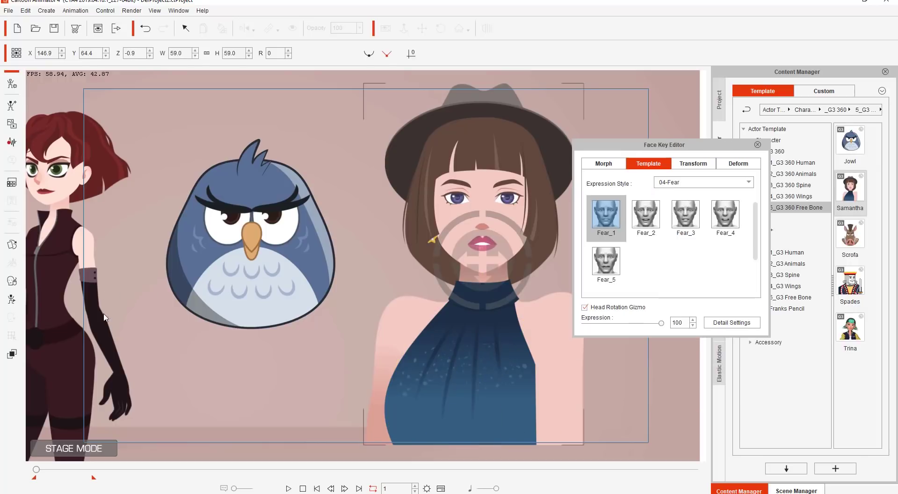
left_click(611, 164)
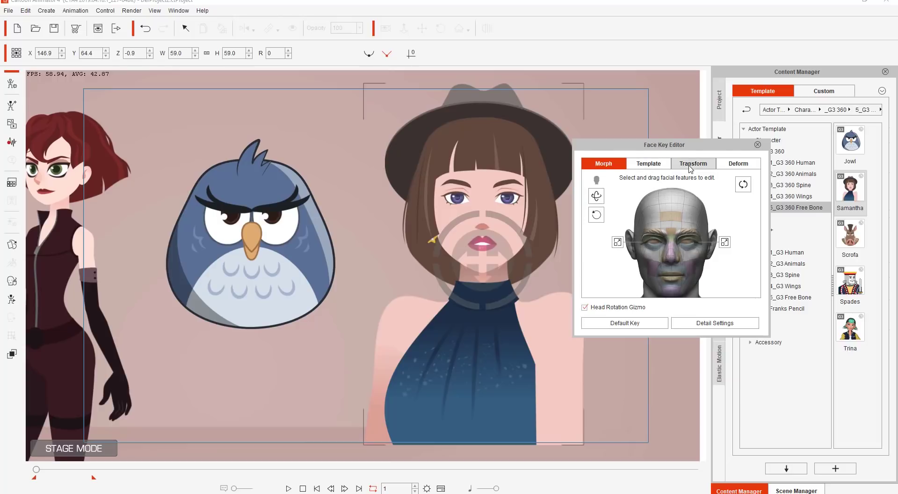
left_click_drag(482, 246, 332, 206)
- Close the face editor and add Ted_S from _G3 360 > 1_G3 360 Human to the stage
left_click(757, 145)
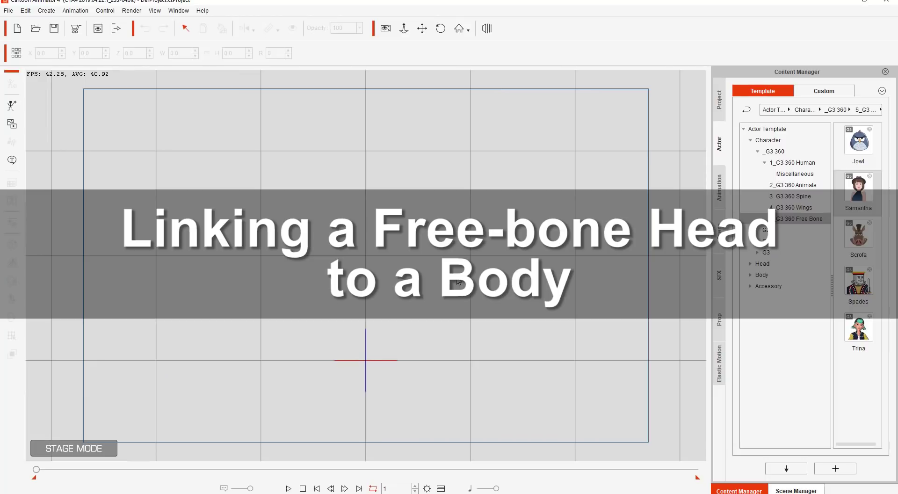
left_click(779, 152)
left_click(794, 162)
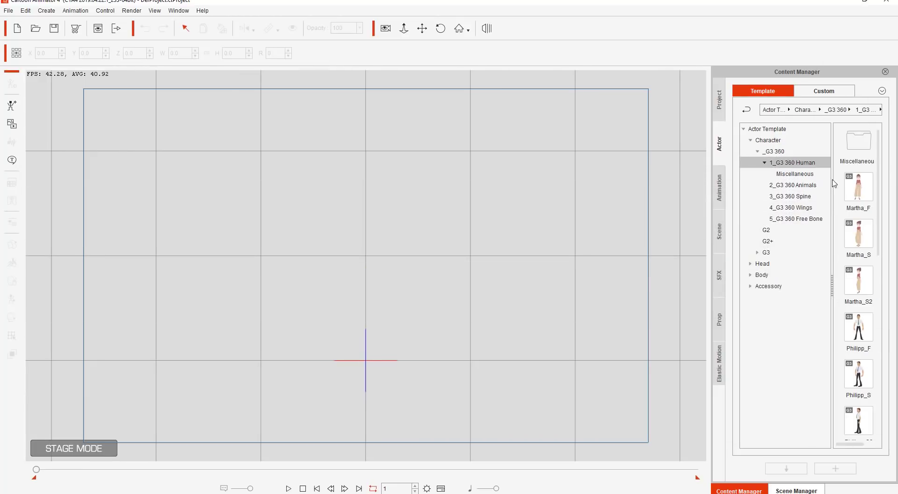
left_click_drag(880, 162, 882, 381)
double_click(868, 368)
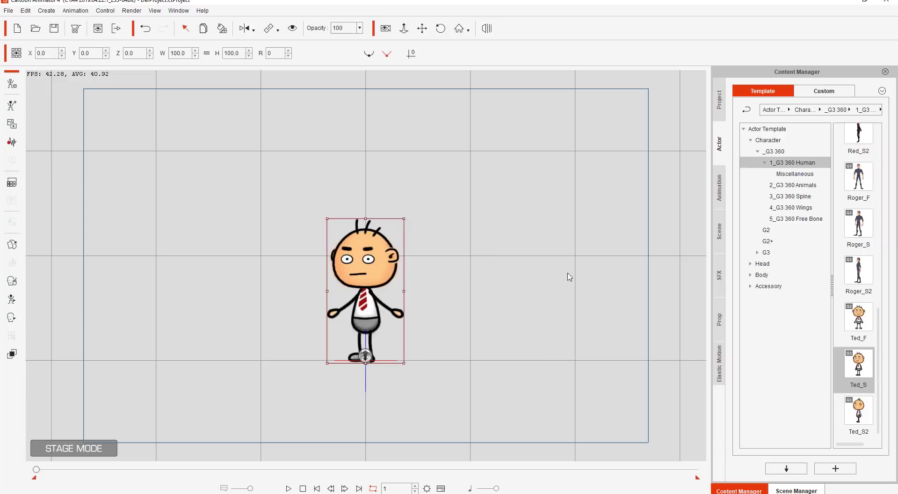
- Apply Walk_Fall Down from _Turners_Male > Side to Ted and stop playback at frame 82
scroll(444, 258, "up", 5)
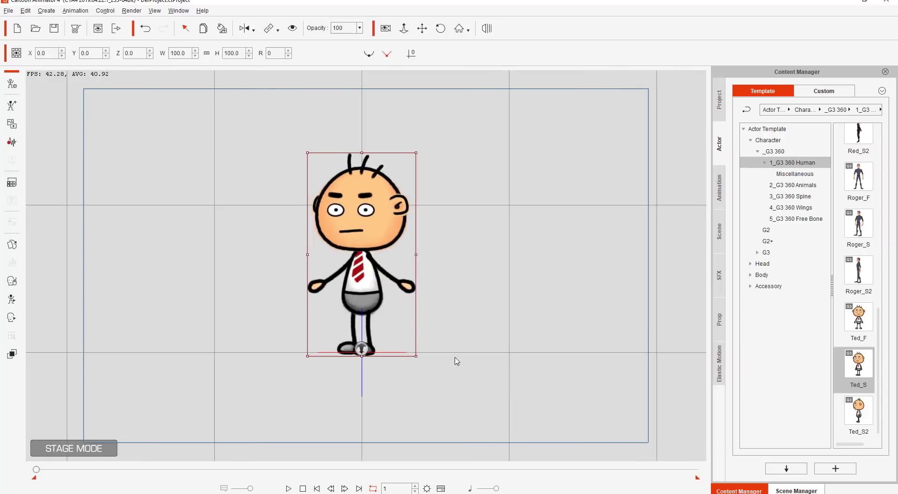
left_click(721, 189)
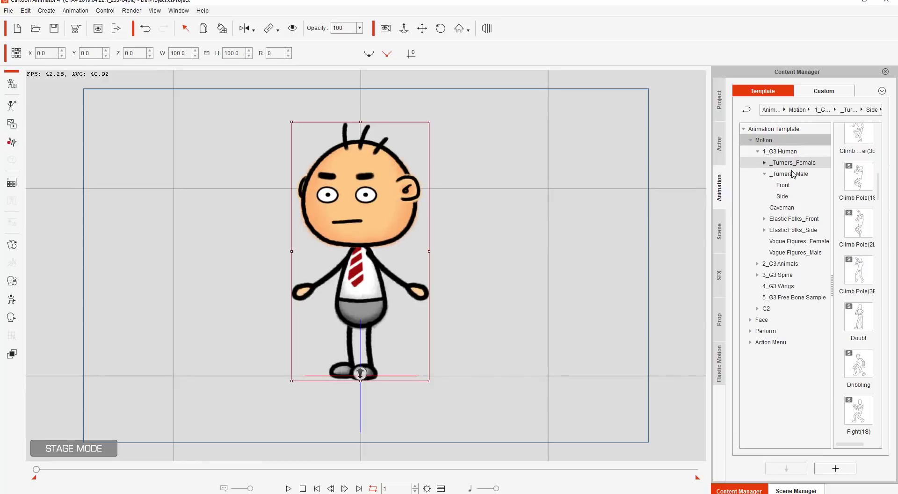
left_click(784, 198)
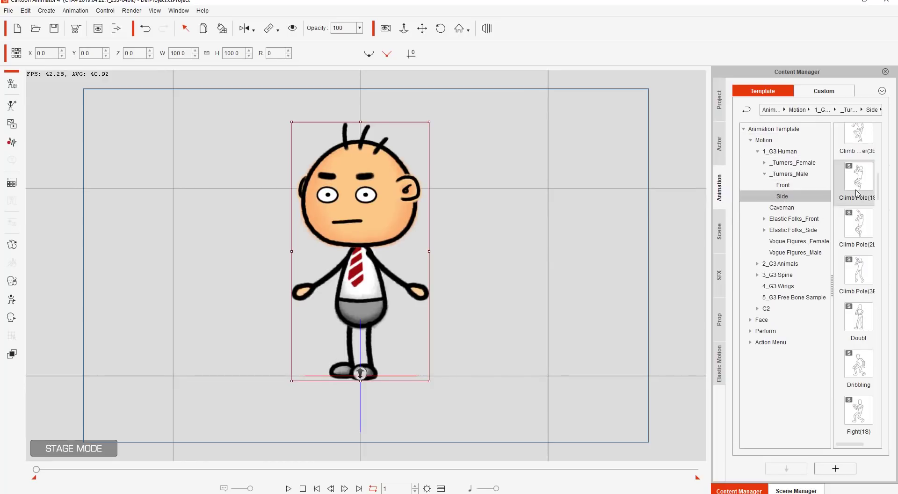
left_click_drag(876, 187, 366, 230)
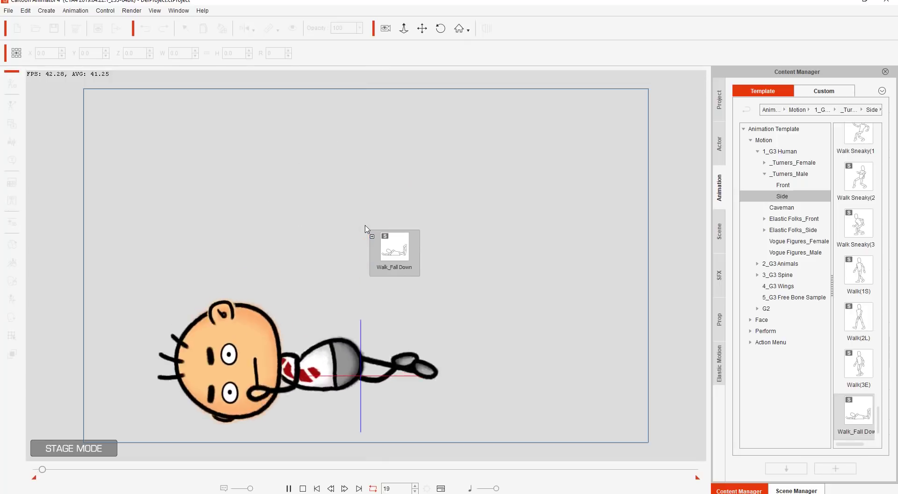
left_click(301, 487)
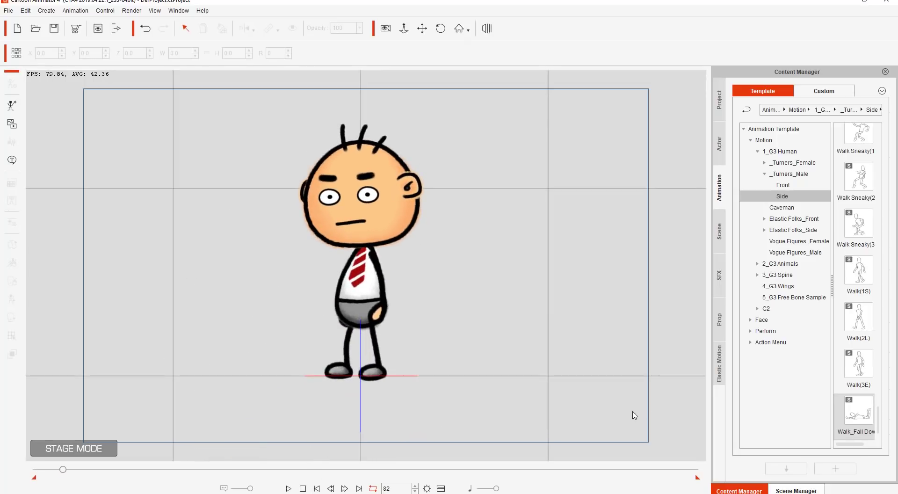
- Show Ted's Walk_Fall Down clip on the timeline, rewind the fall, and return to the actor library
key("F3")
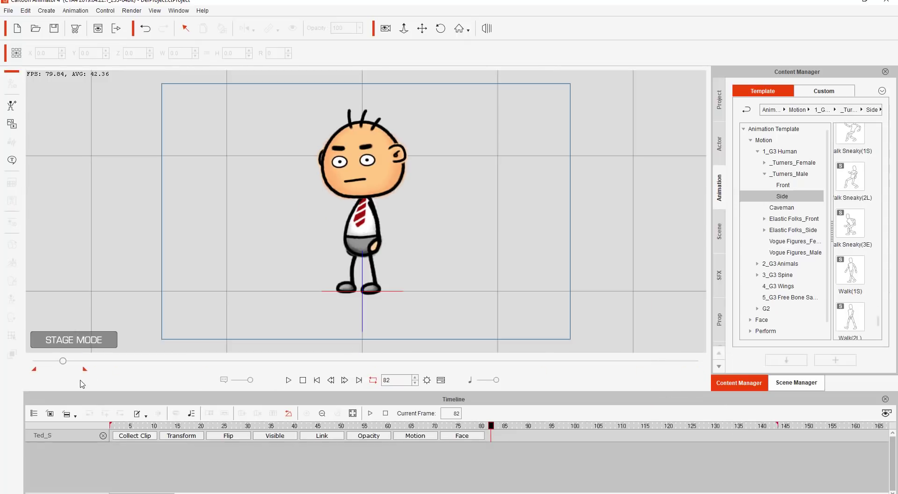
left_click(434, 435)
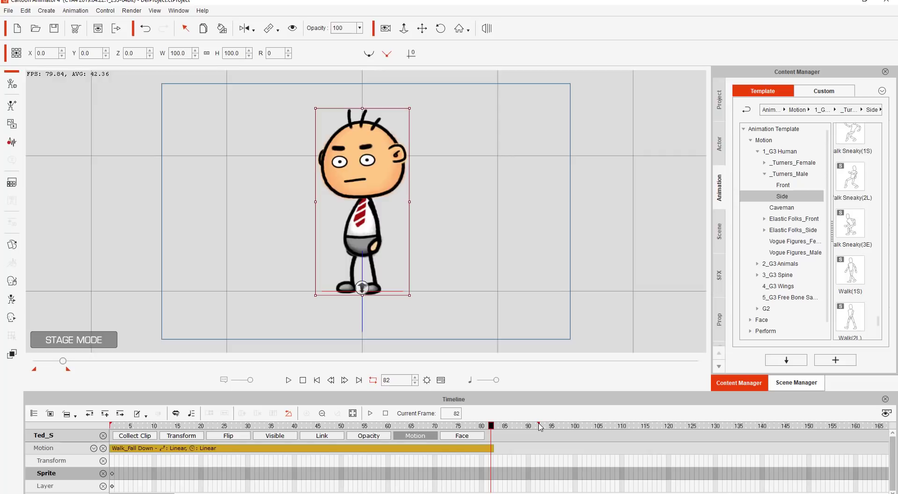
left_click_drag(470, 428, 104, 434)
left_click(719, 143)
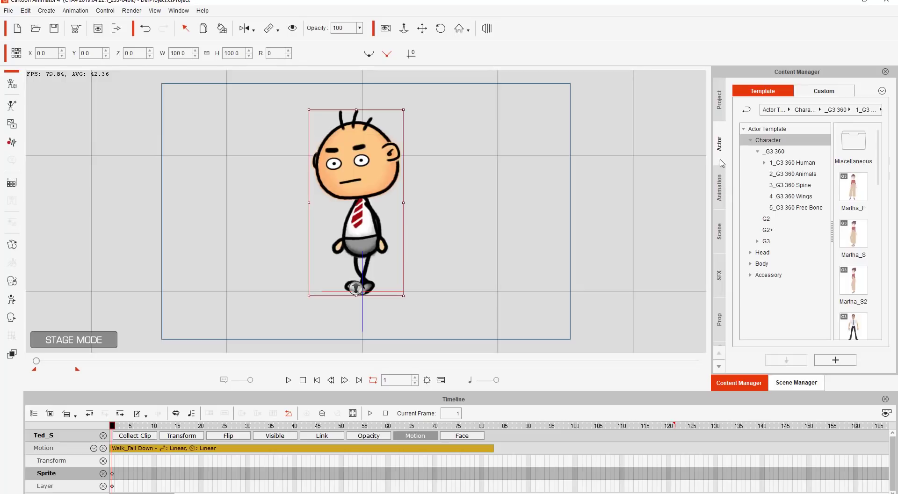
- Save Ted's head to the Actor Custom Head folder as 'Ted's Head'
left_click(831, 92)
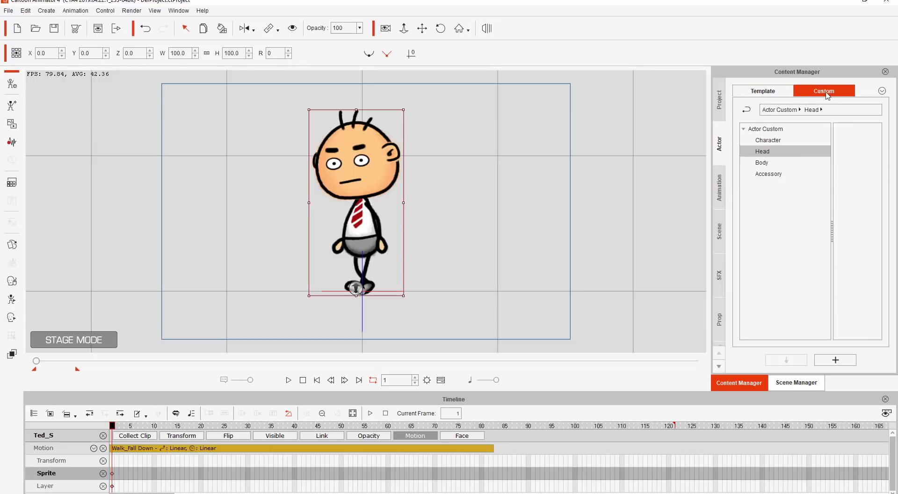
left_click(779, 133)
left_click(777, 150)
left_click(841, 365)
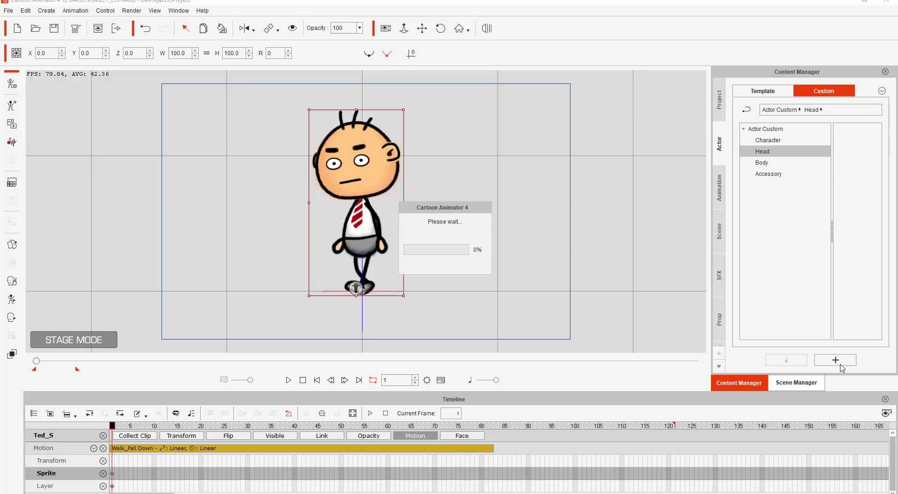
type("T")
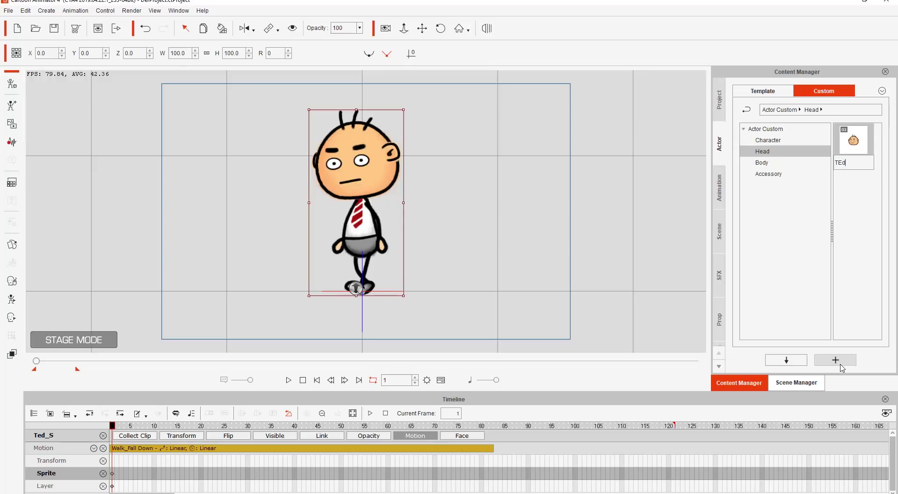
type("ed's Head")
key("Return")
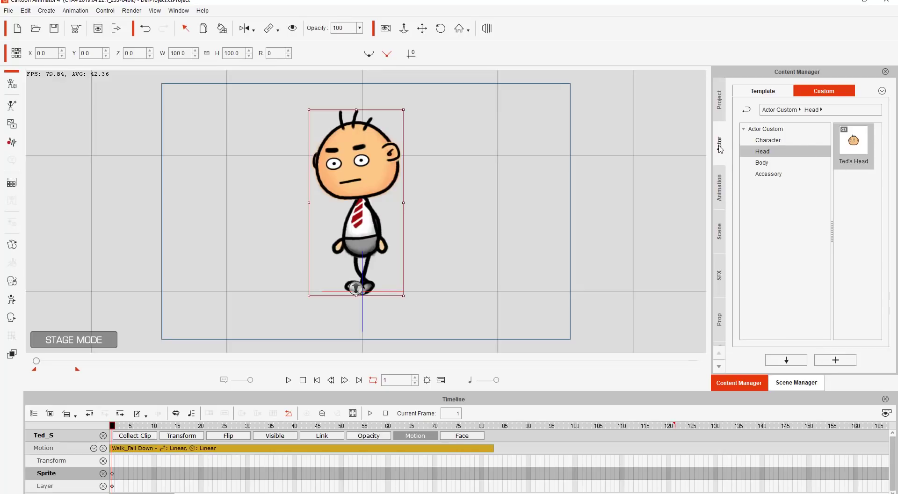
- Place Base Bones from G3 > 5_G3 Free Bone right of Ted and edit it in composer mode
left_click(763, 90)
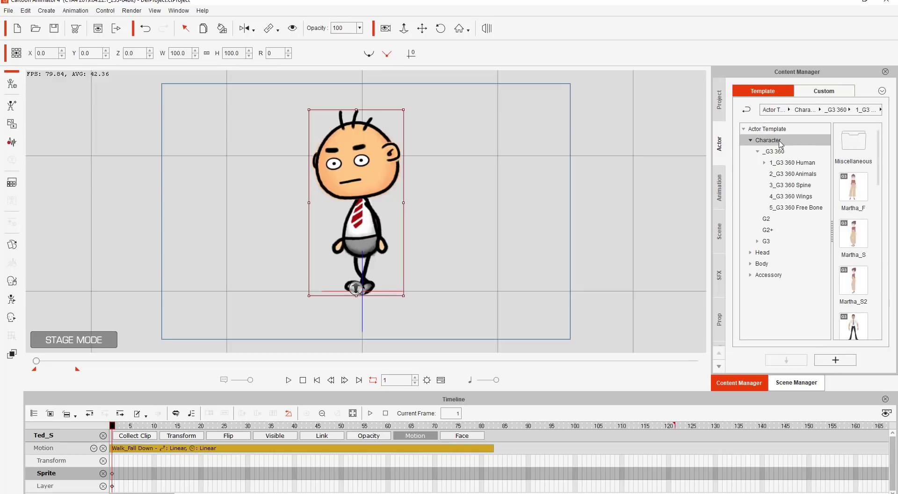
left_click(764, 162)
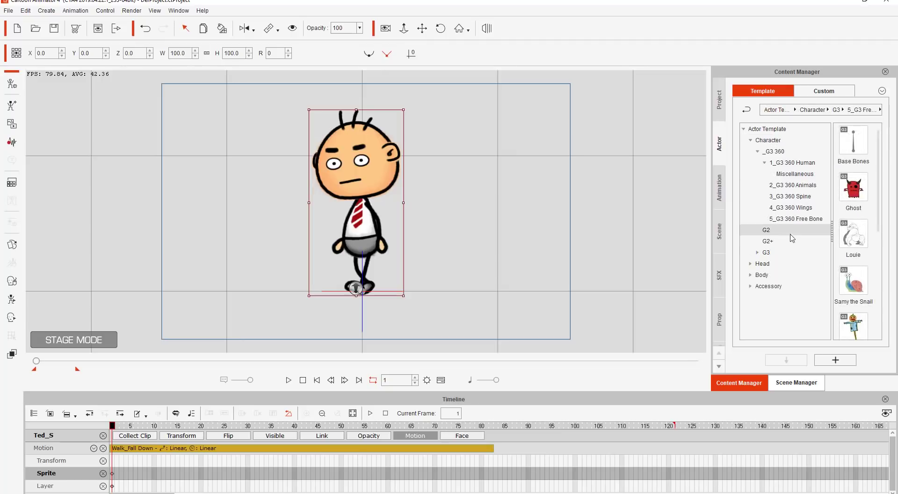
left_click(756, 253)
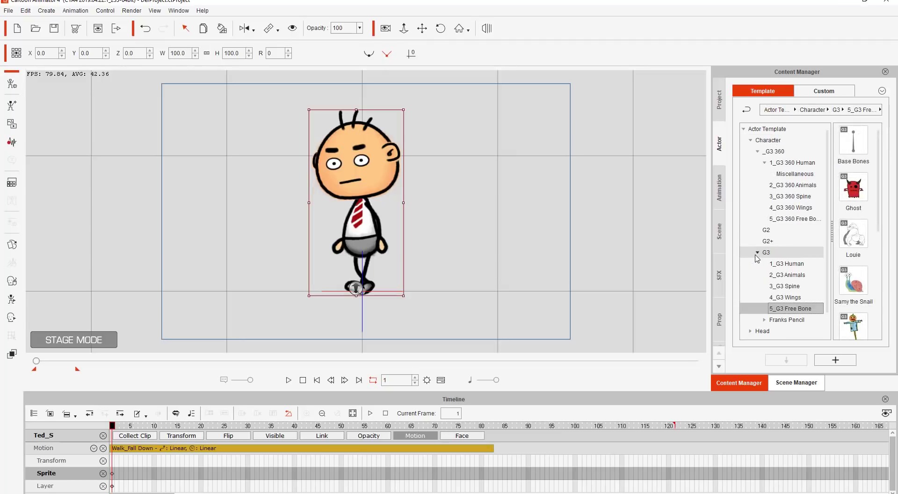
left_click(789, 297)
left_click(790, 309)
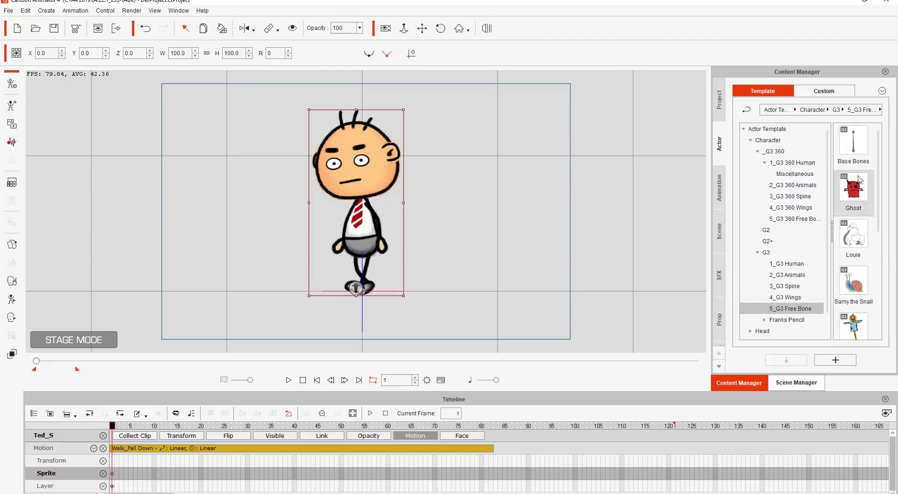
left_click_drag(863, 148, 600, 192)
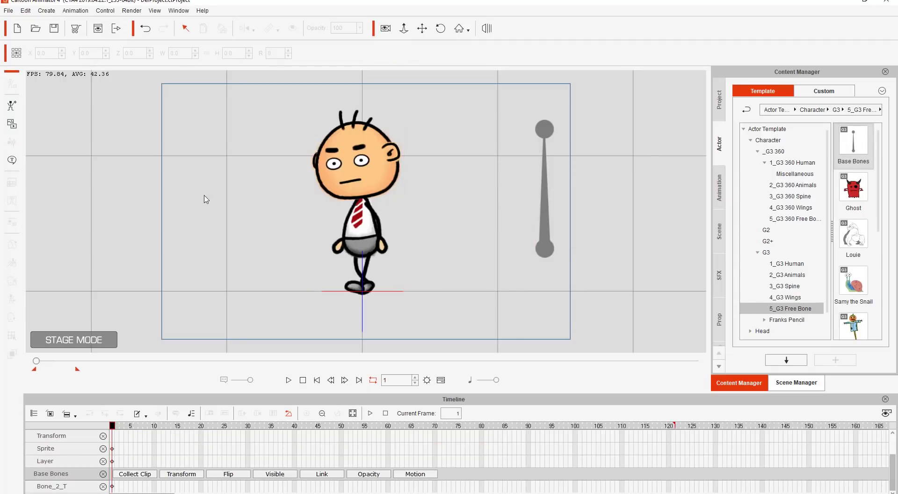
left_click(547, 236)
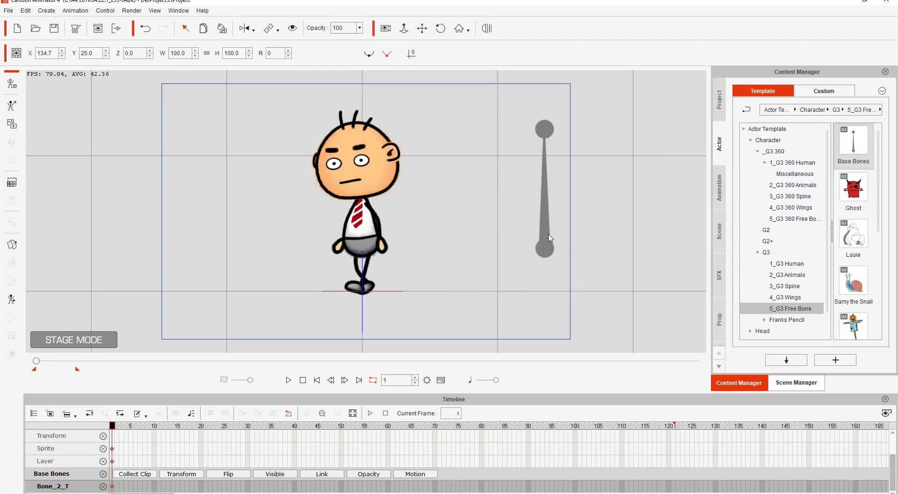
left_click(12, 83)
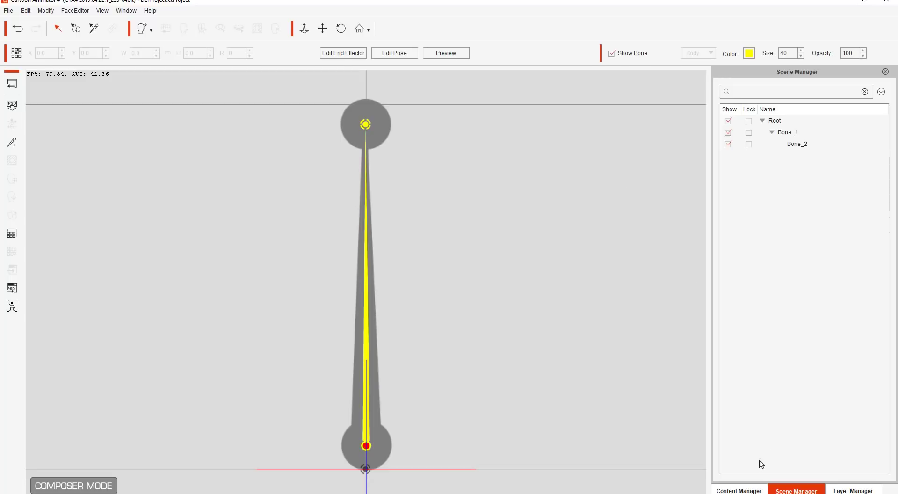
- Drag Ted's Head from the Custom Head library onto the Base Bones bone
left_click(739, 490)
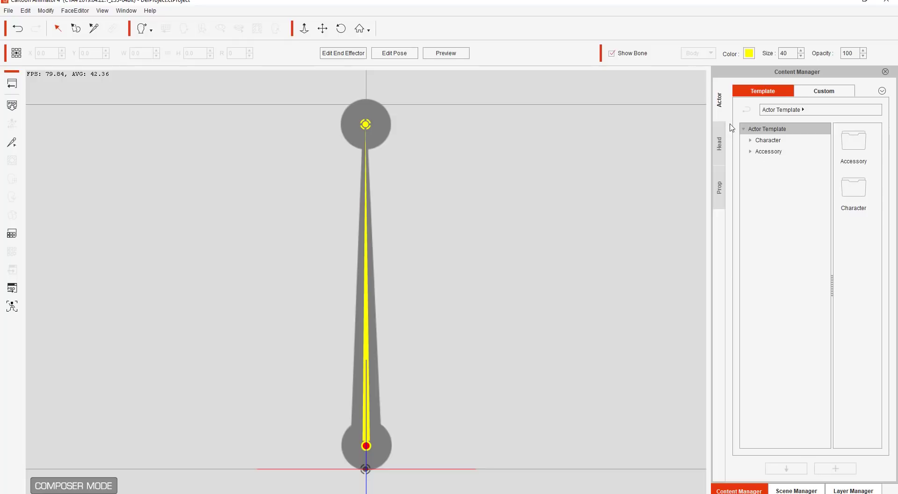
left_click(827, 92)
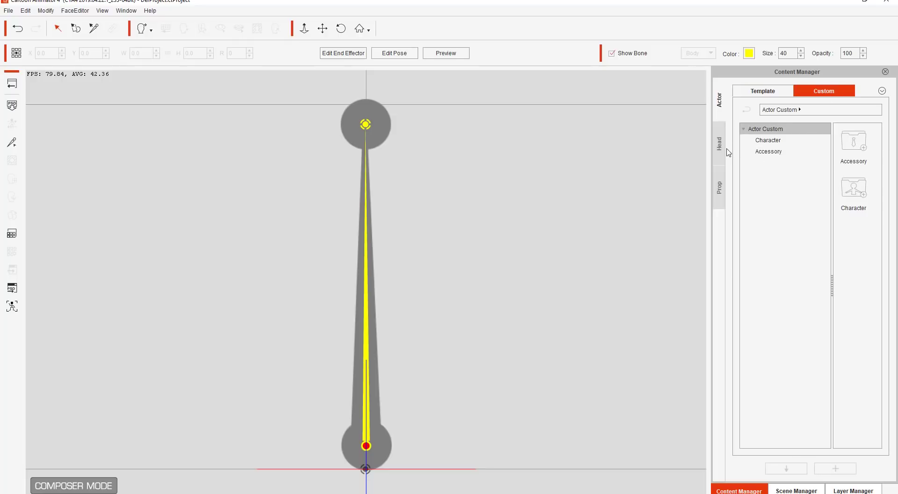
left_click(720, 145)
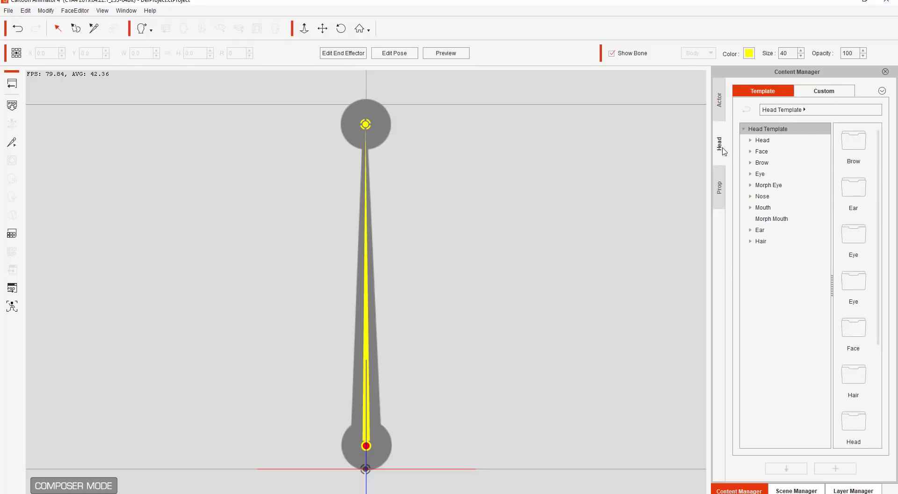
left_click(822, 92)
left_click(763, 140)
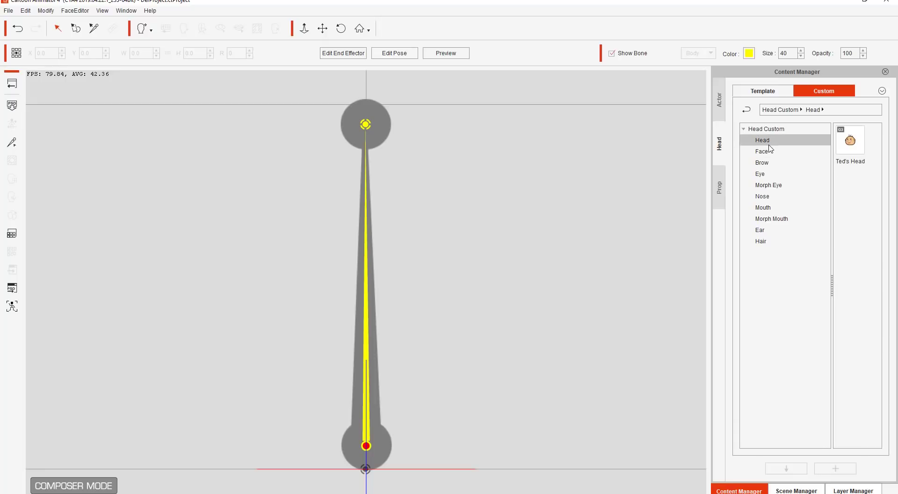
left_click_drag(854, 151, 369, 322)
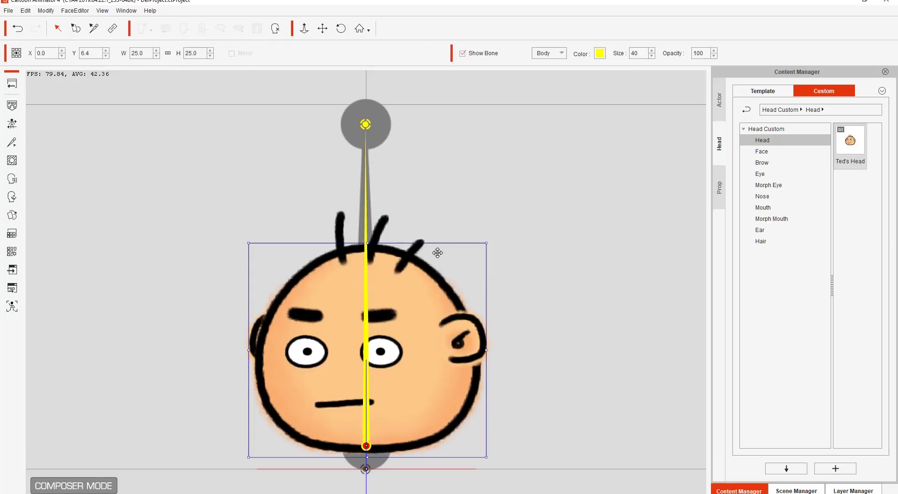
- Select Bone_1 and delete its default grey sprite in the Sprite Editor
left_click(385, 133)
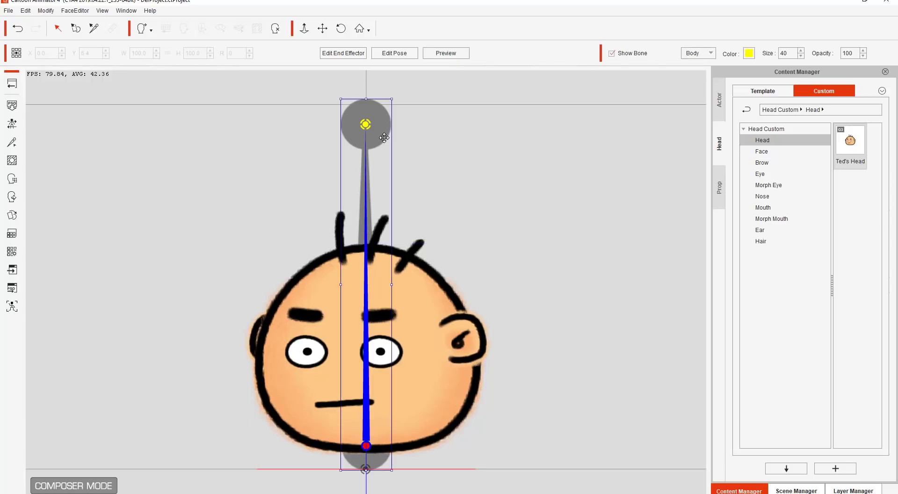
left_click(13, 215)
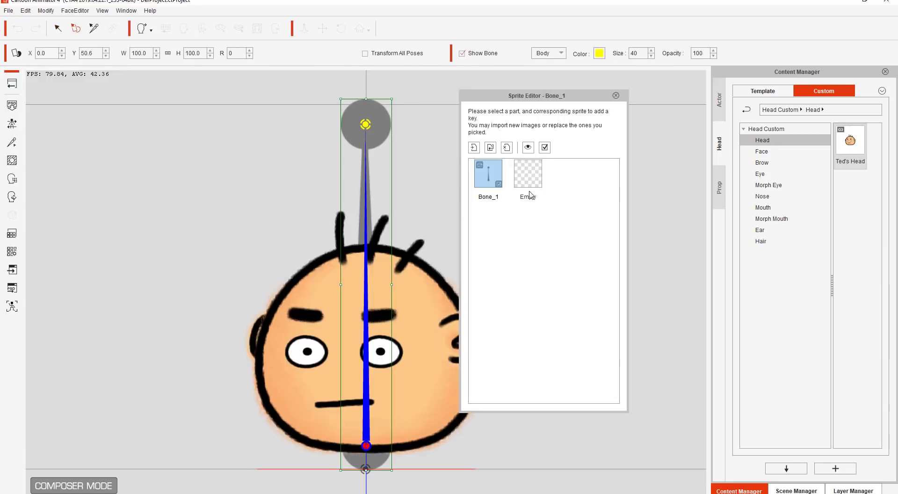
left_click(508, 149)
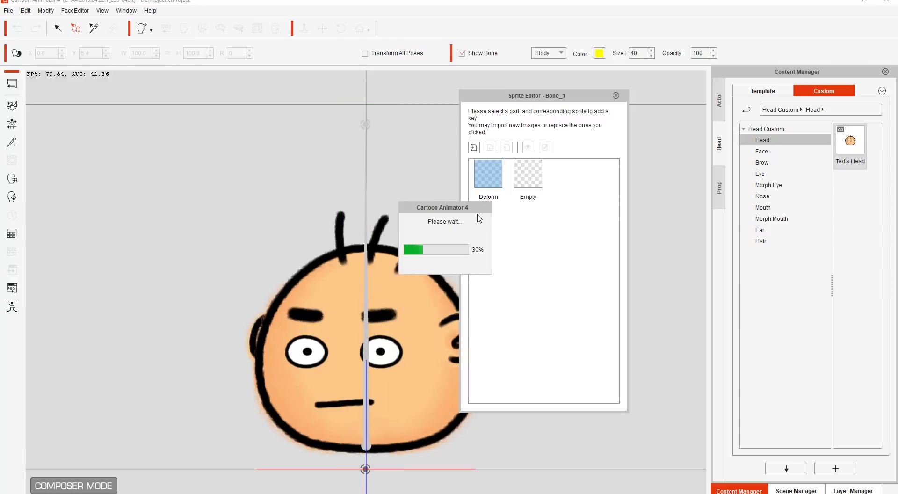
- Lower Ted's head sprite to about Y -19.6 so the pivot sits mid-face, undoing test rotations
left_click(616, 96)
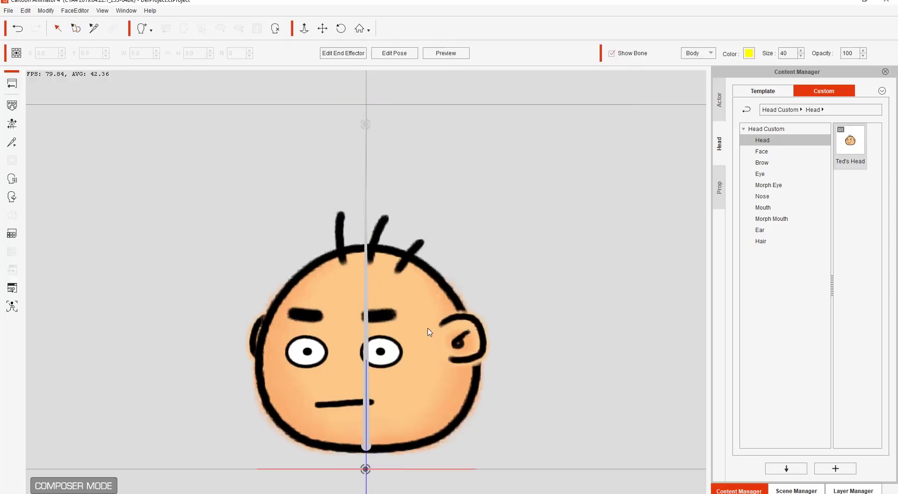
left_click(441, 384)
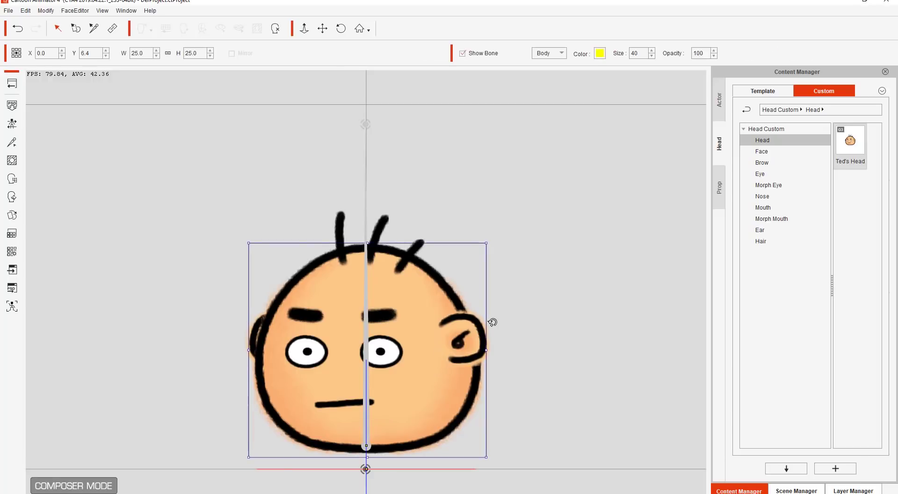
left_click_drag(490, 322, 455, 364)
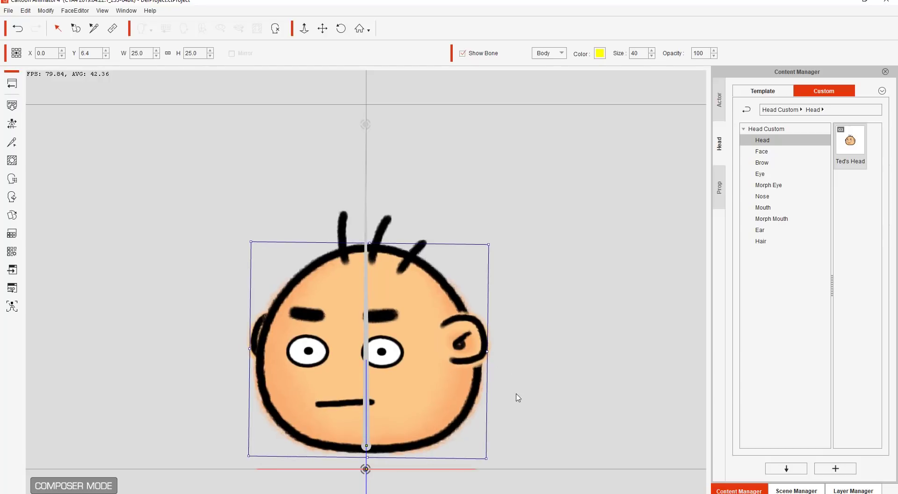
key("ctrl+z")
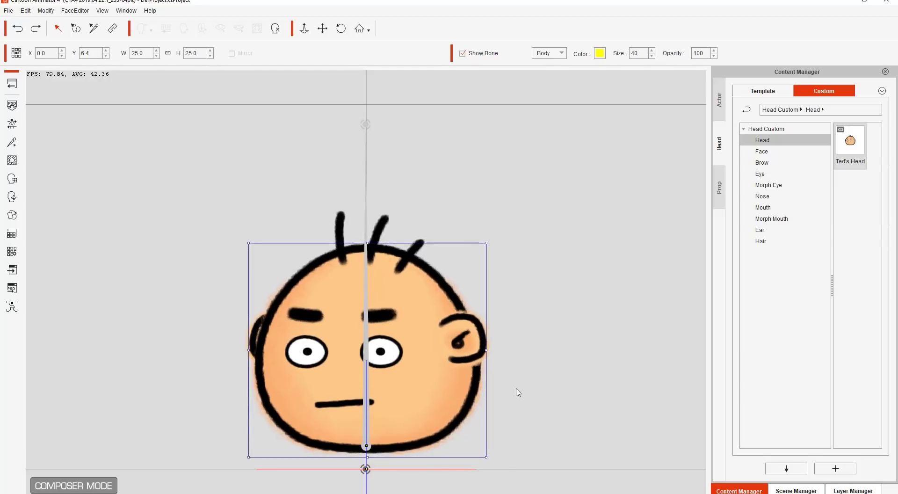
key("ctrl+z")
scroll(521, 383, "down", 2)
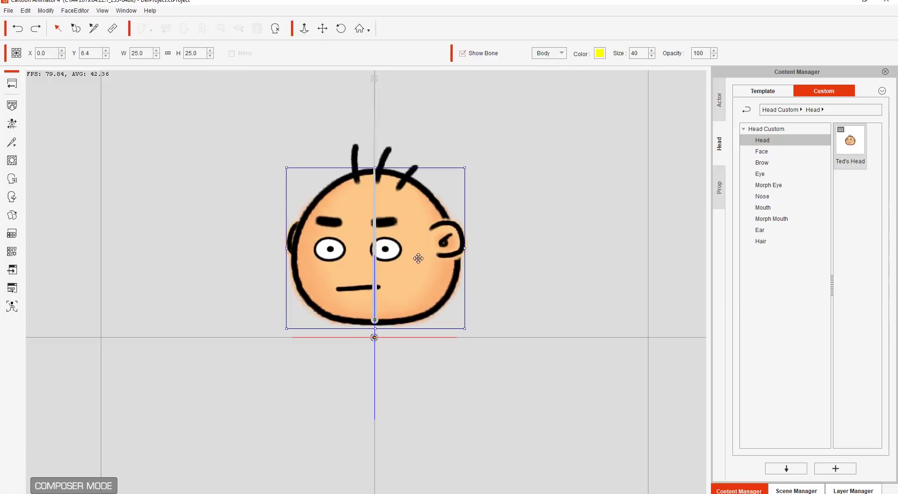
left_click_drag(410, 243, 412, 312)
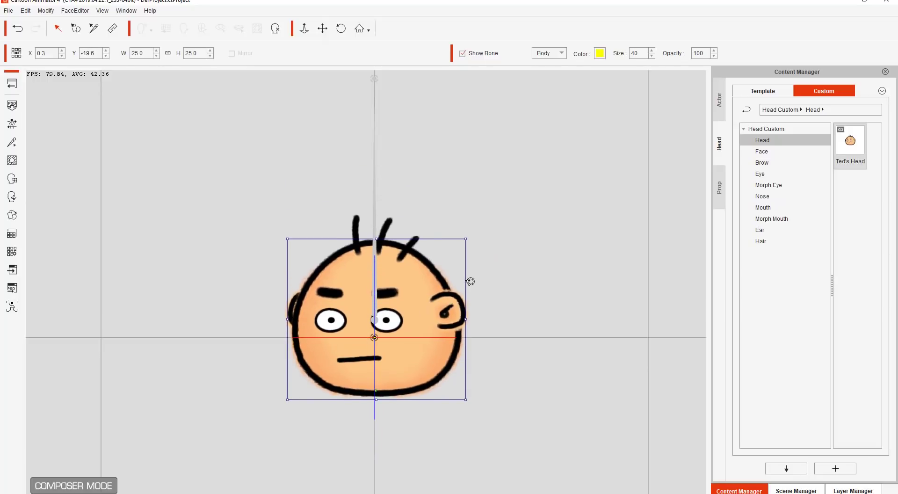
mouse_move(469, 276)
left_mouse_down()
mouse_move(465, 251)
mouse_move(470, 262)
left_mouse_up()
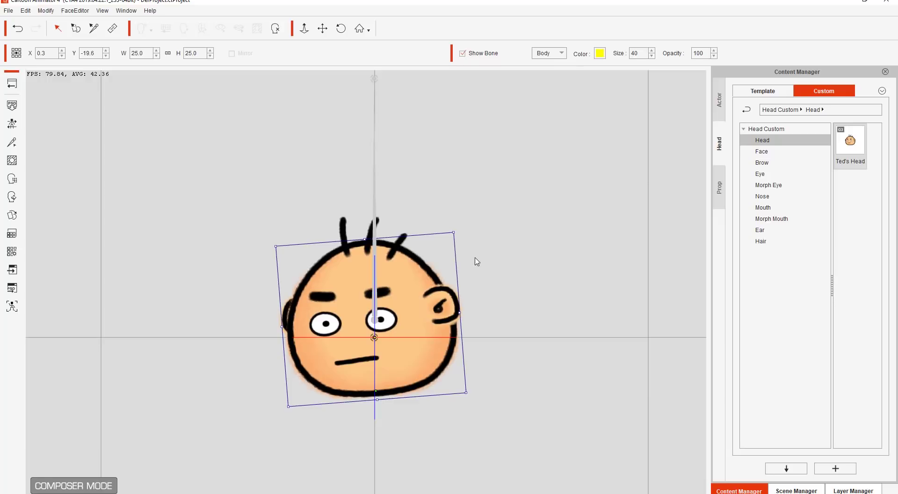
key("ctrl+z")
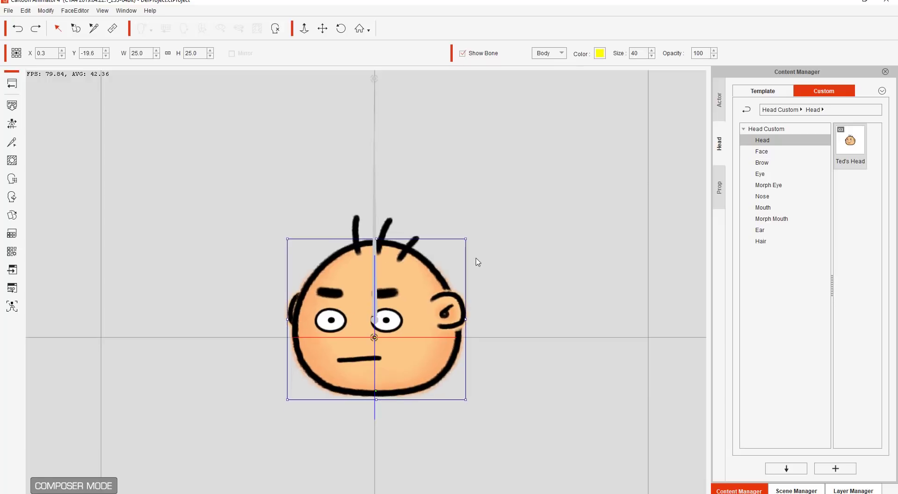
- Back on the stage, drag the separate head next to Ted's head
left_click(11, 87)
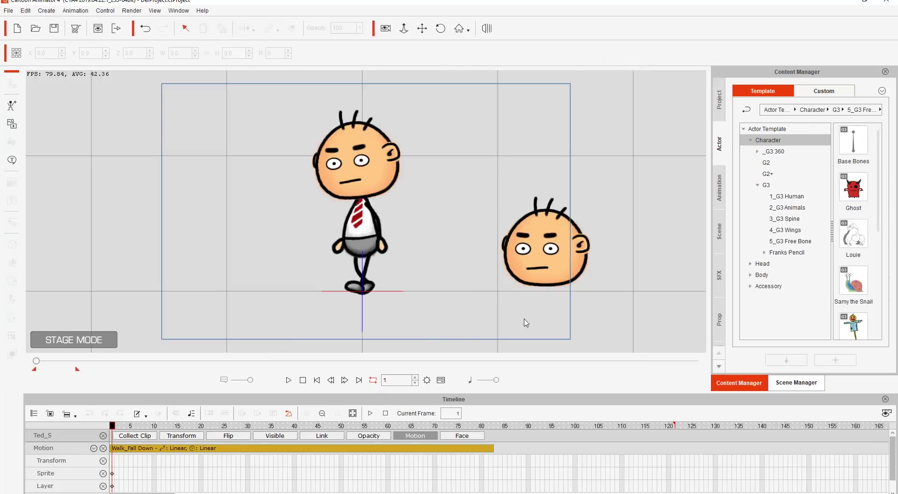
left_click(559, 252)
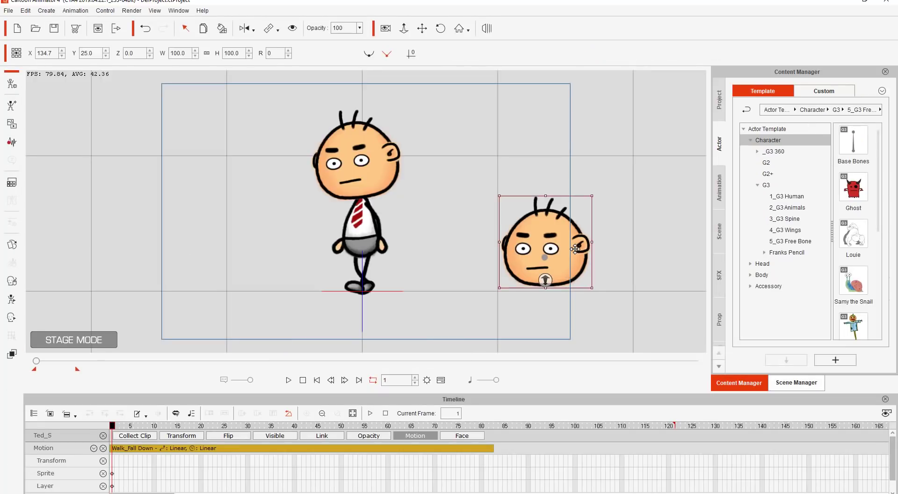
left_click_drag(567, 242, 472, 131)
- Select Ted and show the Scene Manager's actor list with Ted_S and Base Bones
left_click(482, 303)
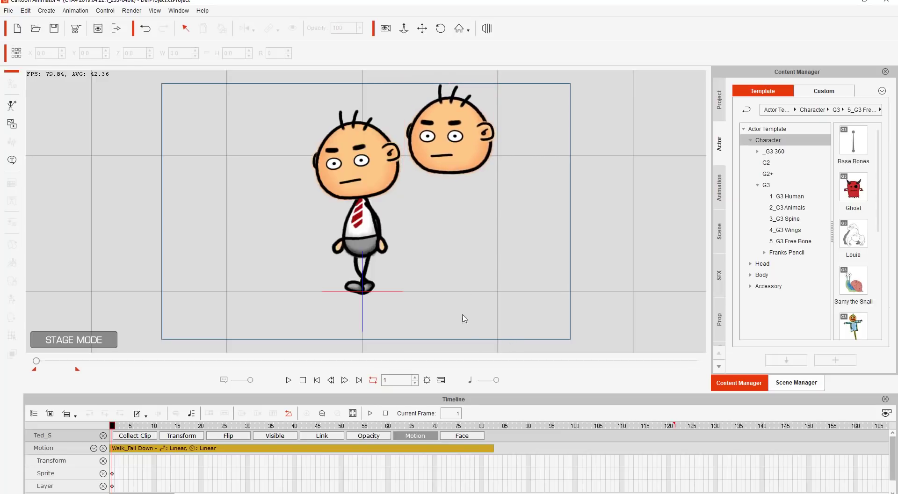
scroll(407, 155, "up", 4)
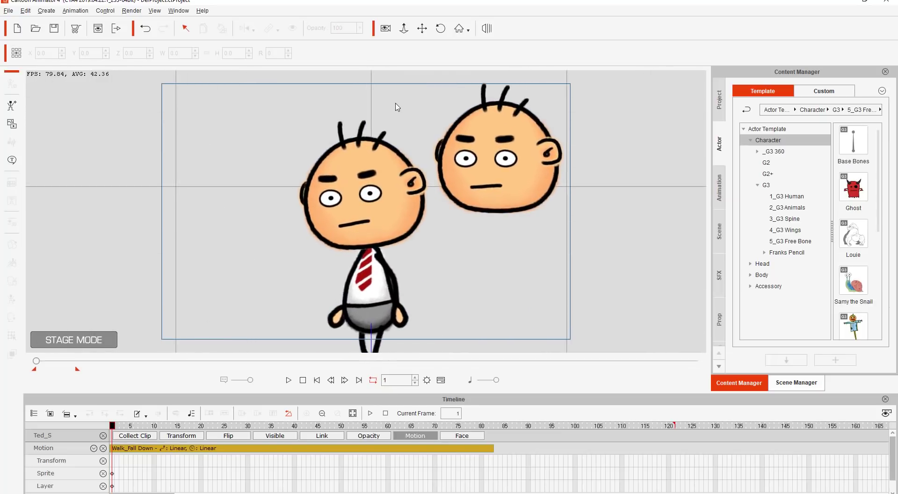
left_click(399, 211)
left_click(795, 383)
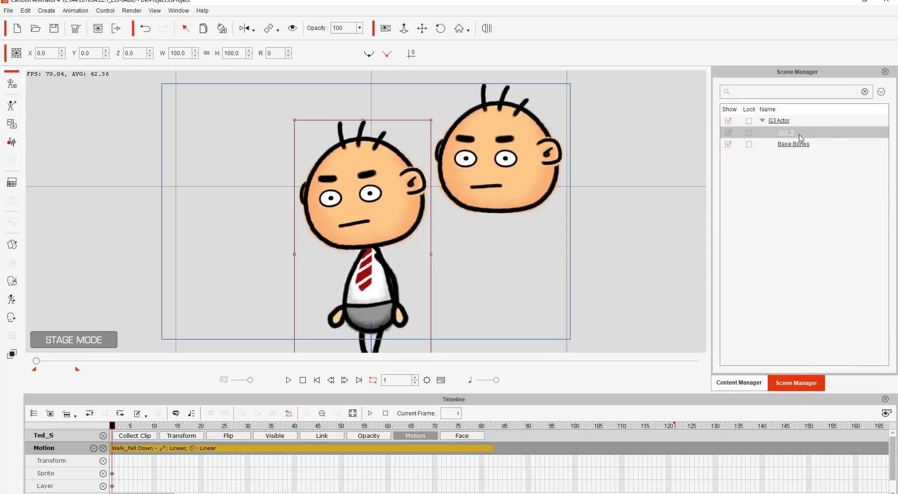
- In Character Composer, remove the head sprite from Ted's Face bone and return to the stage
left_click(12, 85)
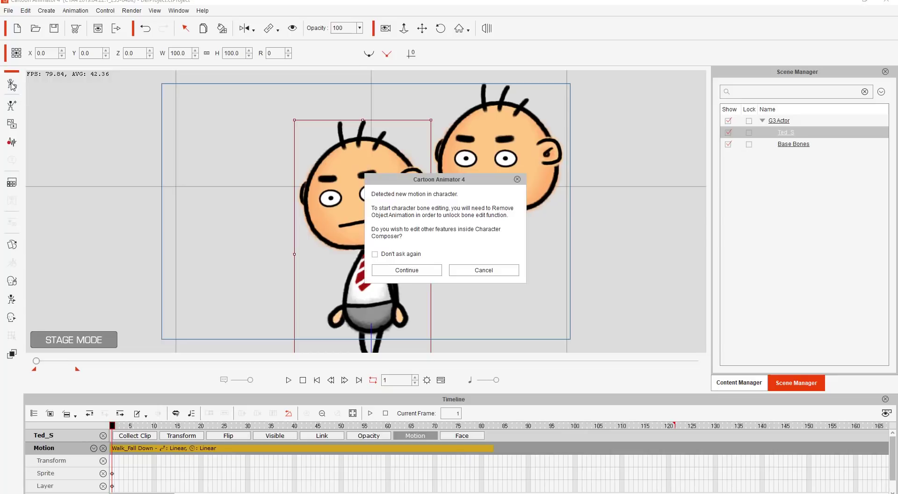
left_click(417, 269)
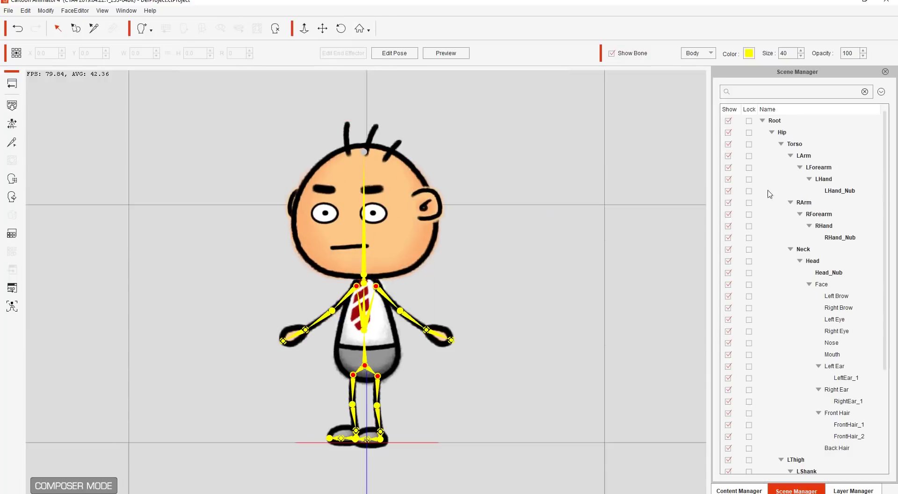
left_click(830, 284)
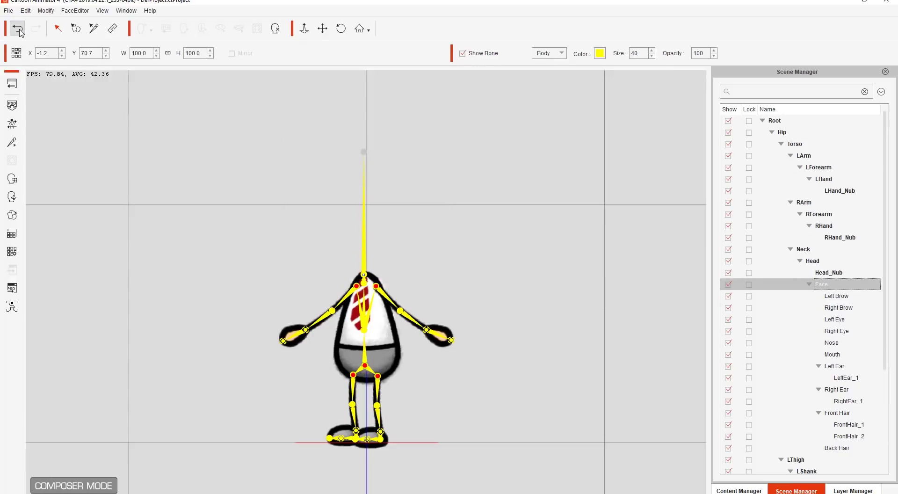
left_click(13, 87)
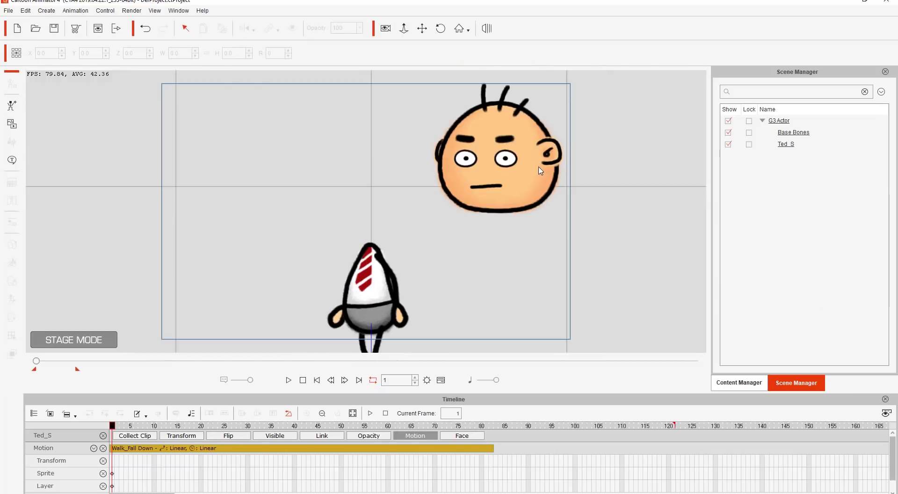
- Drag the Base Bones head onto Ted_S's neck, zoom out, and scrub the fall to preview
left_click(538, 172)
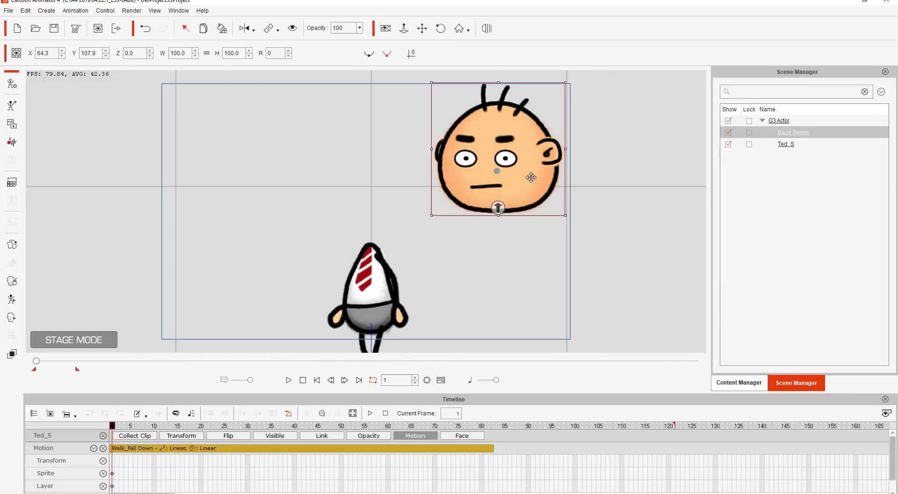
left_click_drag(537, 174, 416, 208)
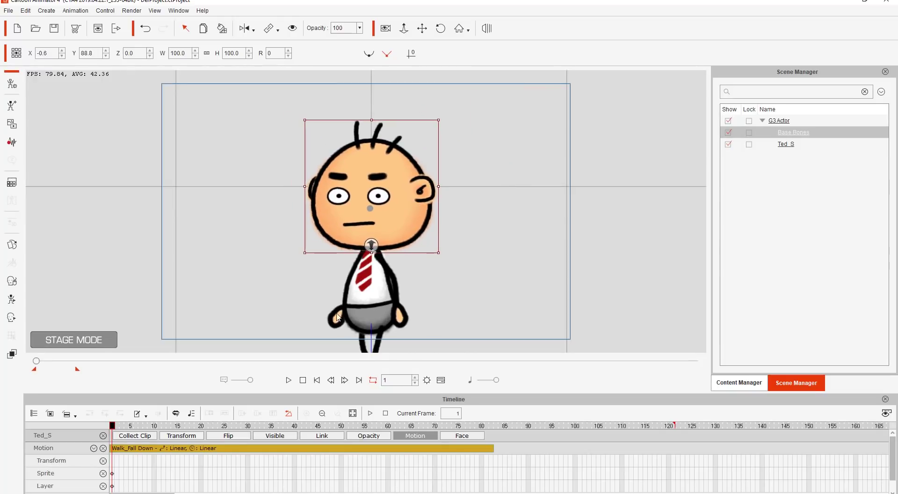
scroll(309, 248, "down", 2)
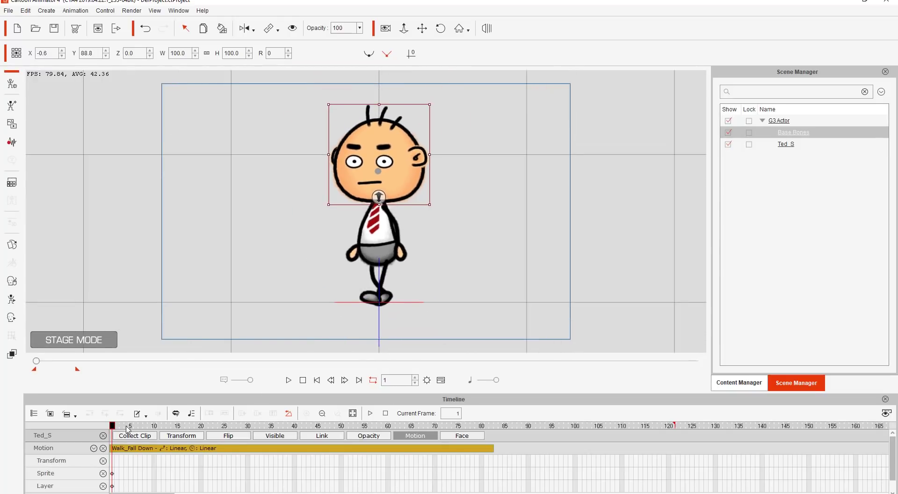
left_click_drag(128, 426, 81, 426)
- Link the Base Bones head to Ted's neck joint and play the fall to confirm it follows
left_click(275, 29)
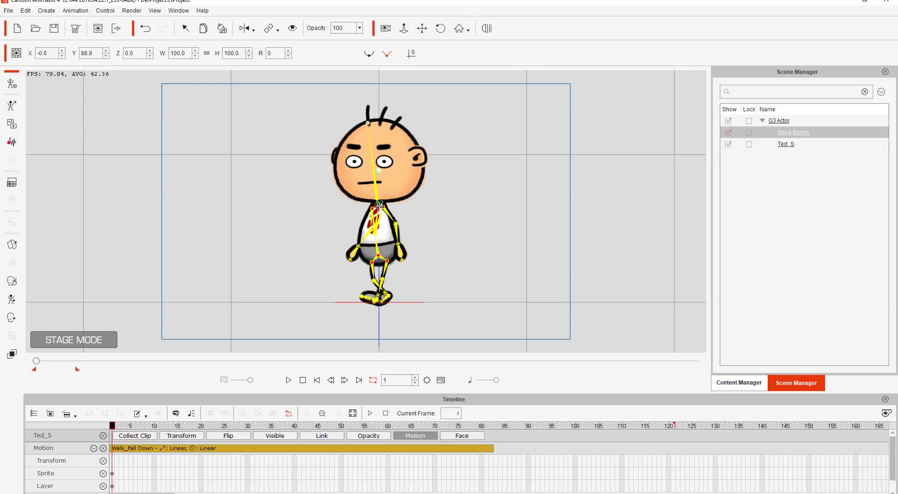
left_click(379, 204)
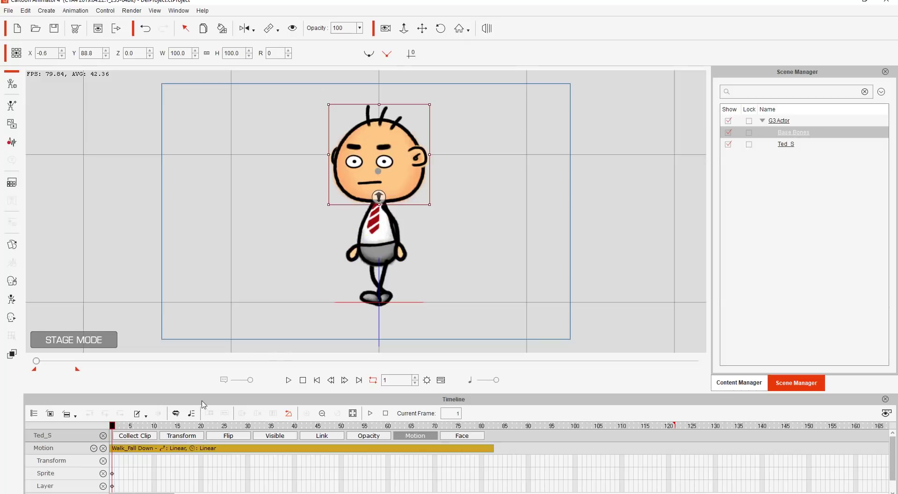
mouse_move(113, 426)
left_mouse_down()
mouse_move(274, 427)
mouse_move(117, 426)
left_mouse_up()
left_click(288, 380)
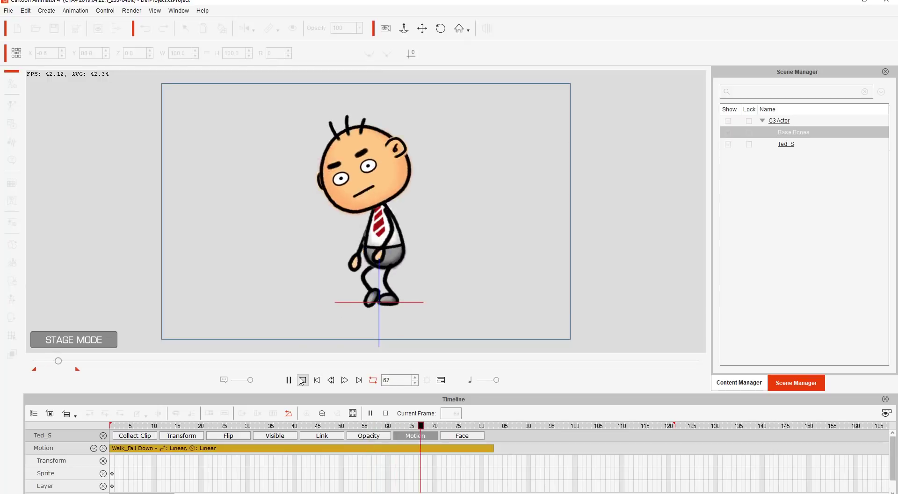
left_click(302, 380)
left_click(290, 380)
- At frame 19 of the fall, unlink the head from Ted's body
left_click(304, 380)
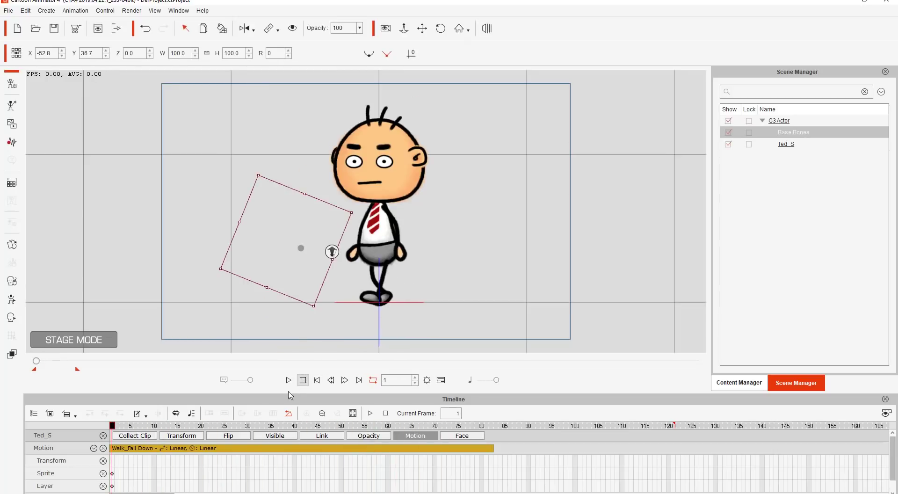
left_click_drag(246, 427, 197, 439)
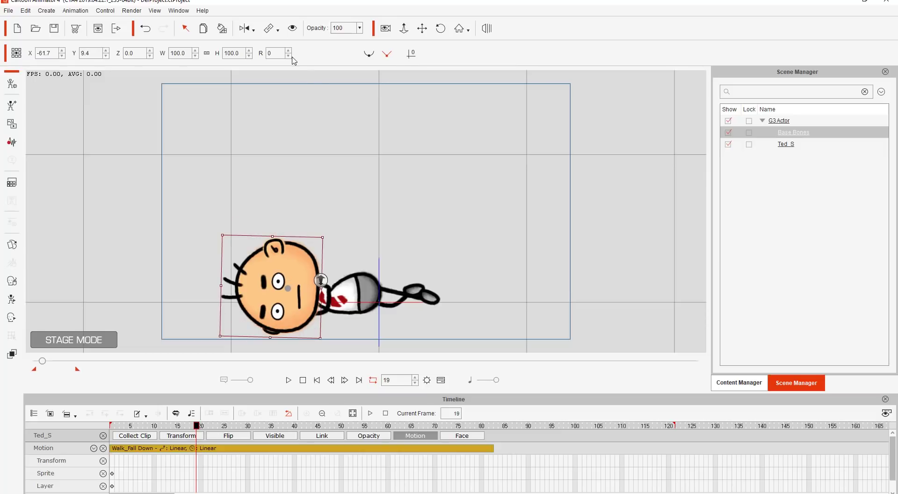
left_click(271, 28)
left_click(285, 59)
- Show the Base Bones head's Link track in the timeline, with link keys at frames 1 and 19
left_click(336, 435)
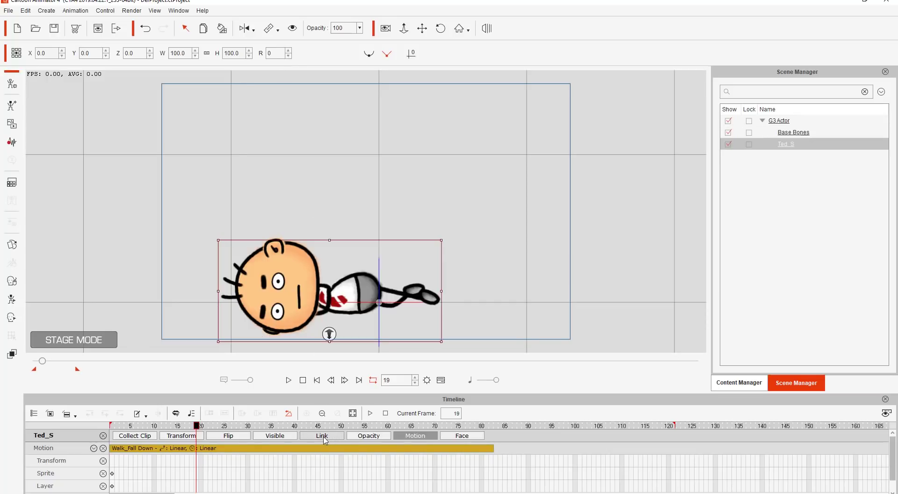
left_click(325, 436)
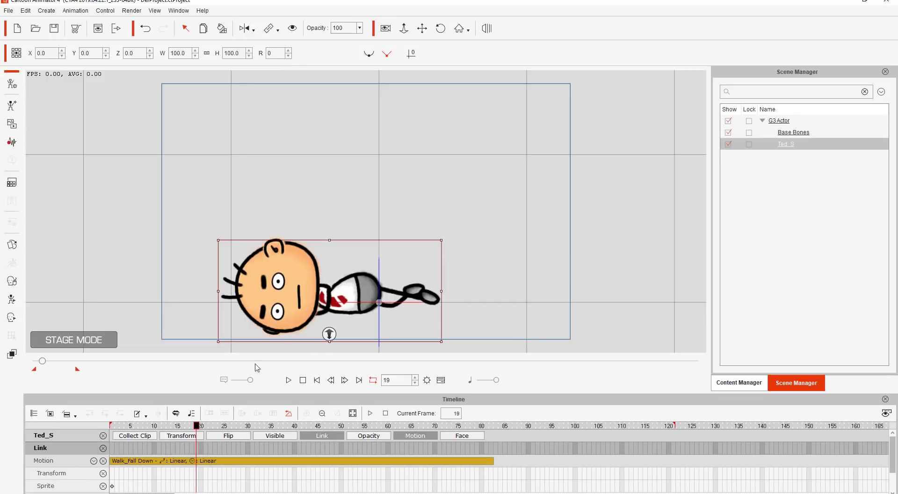
left_click(291, 286)
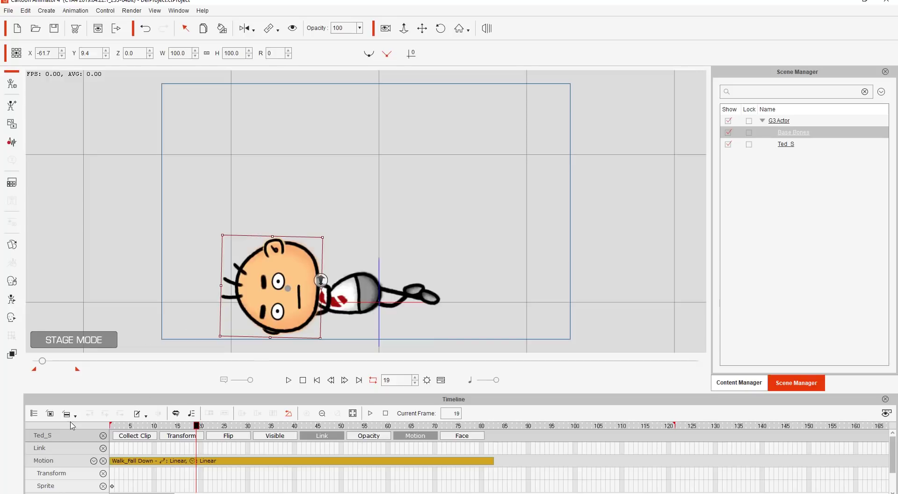
left_click(50, 413)
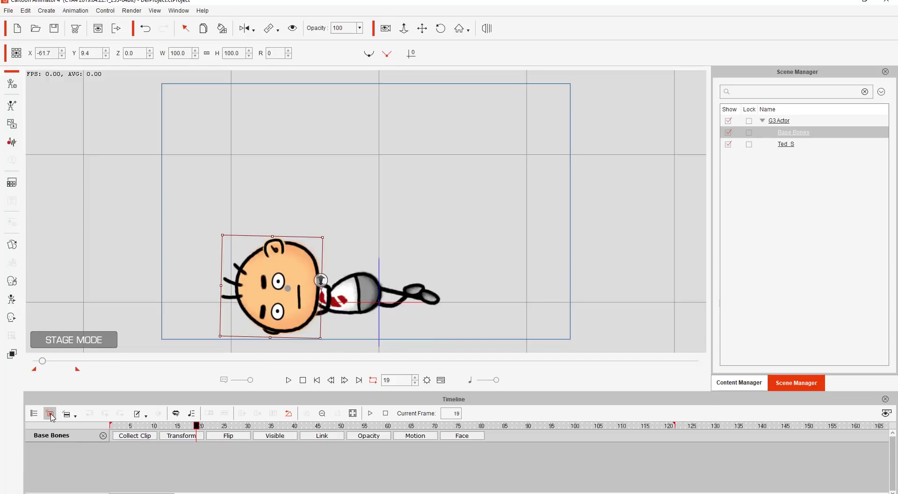
left_click(327, 439)
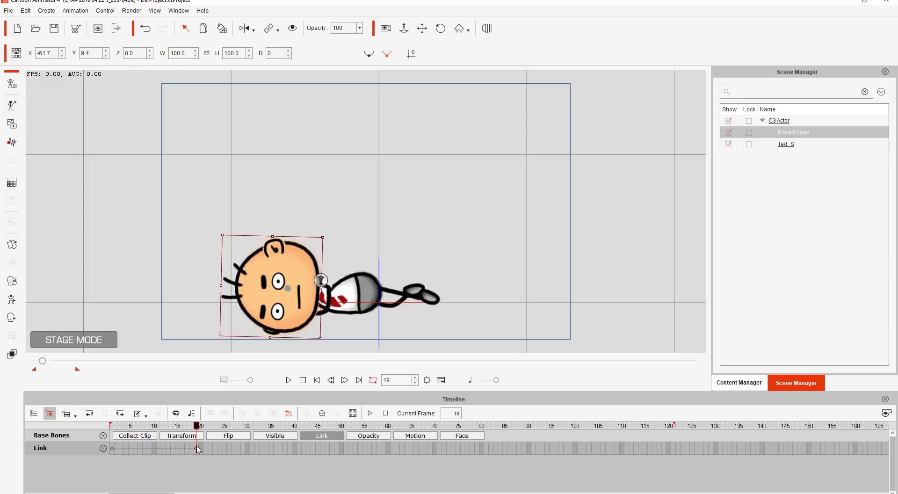
mouse_move(195, 427)
left_mouse_down()
mouse_move(180, 427)
mouse_move(211, 427)
mouse_move(201, 427)
left_mouse_up()
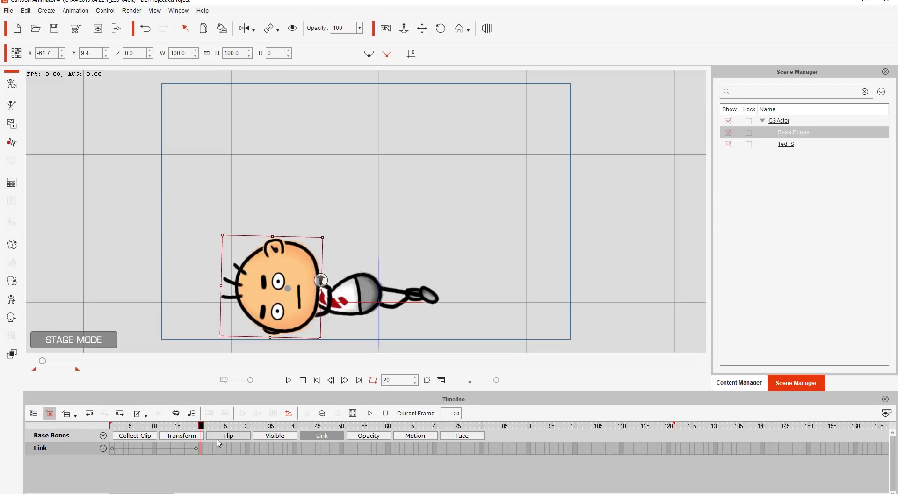
- On the head's Transform track, key it at frame 41 slid off to the left and tilted
left_click(185, 440)
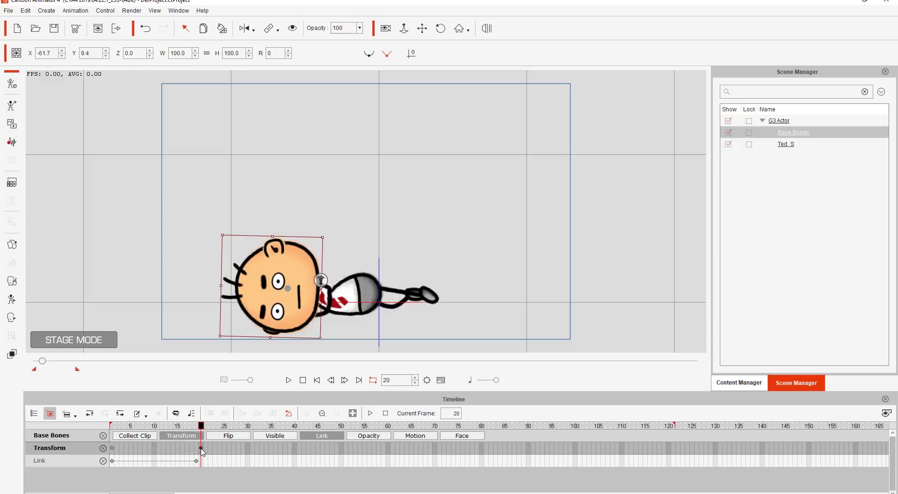
left_click_drag(201, 426, 300, 426)
left_click_drag(294, 291, 157, 291)
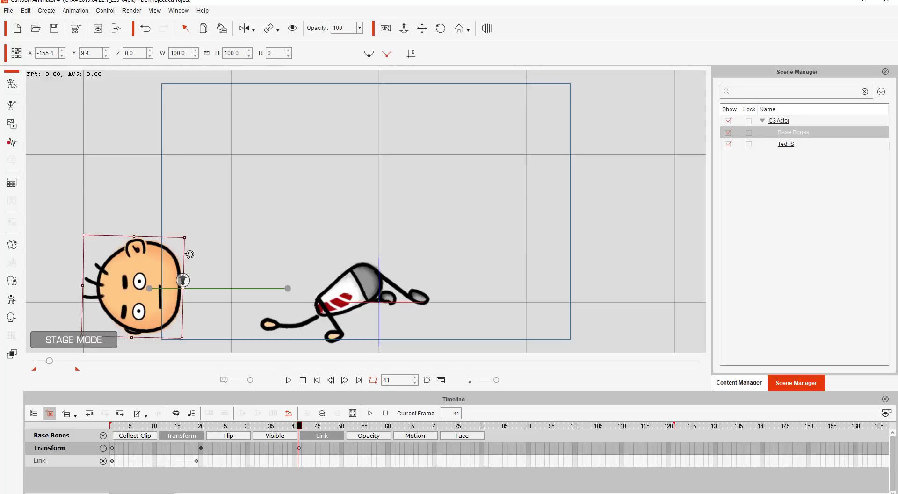
left_click_drag(188, 254, 126, 343)
left_click_drag(252, 428, 300, 428)
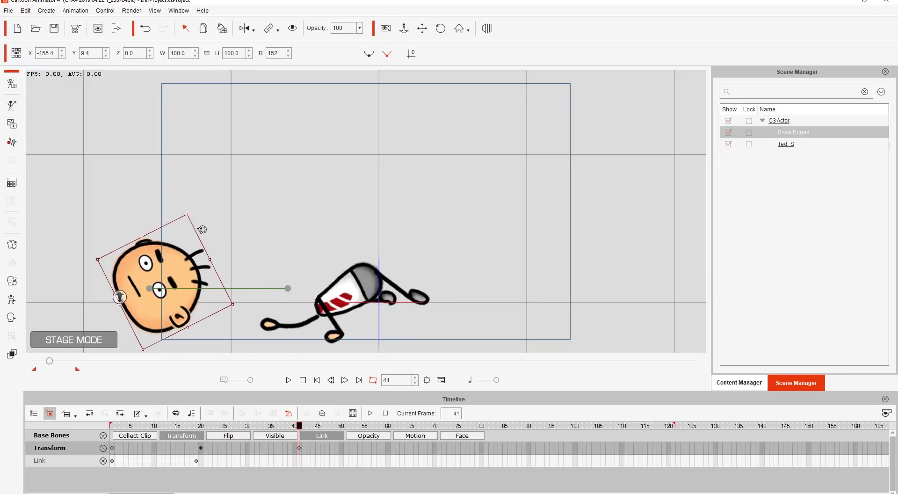
- Add further rotation keys so the head rolls over, then play back to check the roll
left_click_drag(201, 230, 77, 317)
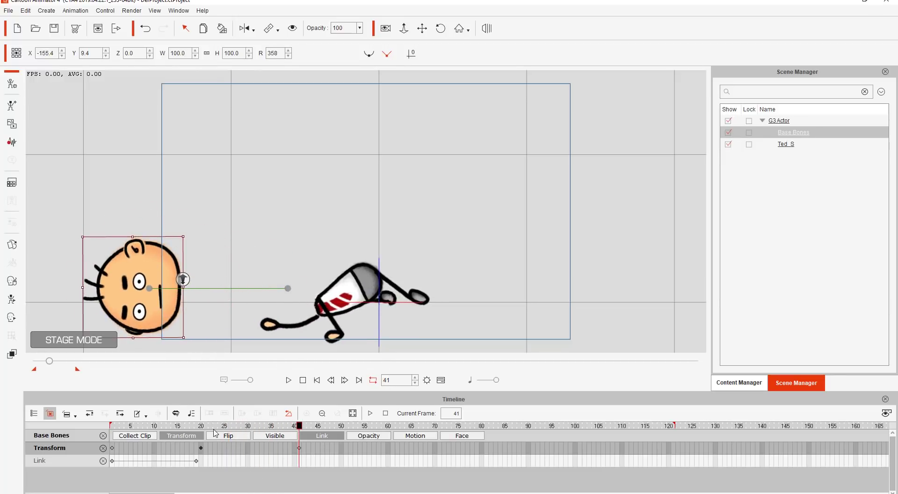
left_click_drag(216, 427, 298, 432)
left_click_drag(189, 246, 54, 290)
left_click_drag(206, 427, 120, 427)
key("space")
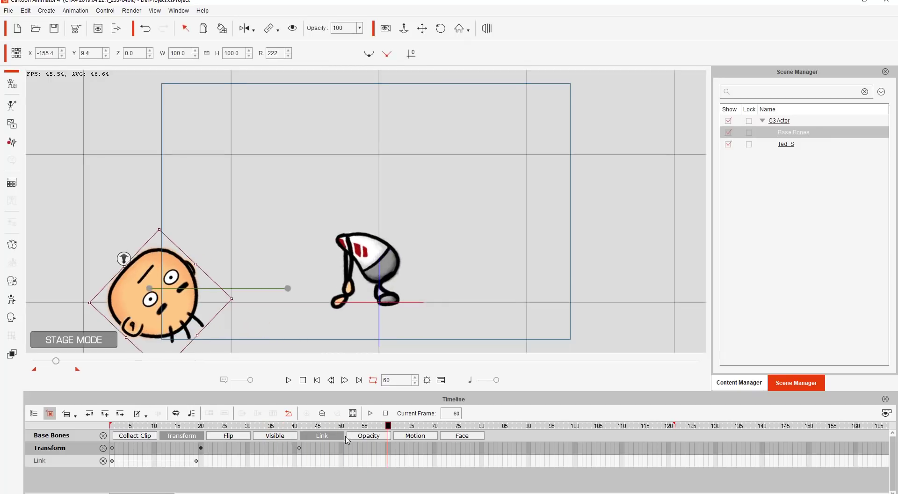
left_click_drag(255, 425, 99, 428)
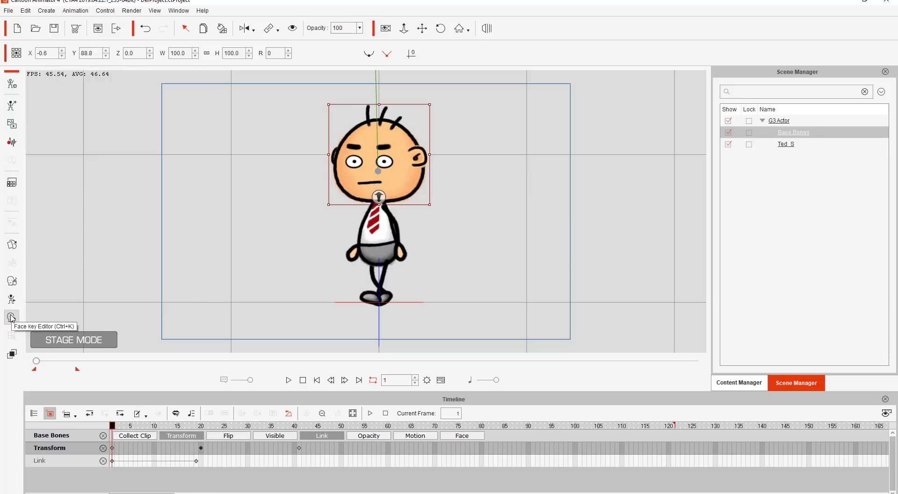
- In the Face Key Editor's templates, give Ted the Happy_1 expression at frame 1
left_click(12, 318)
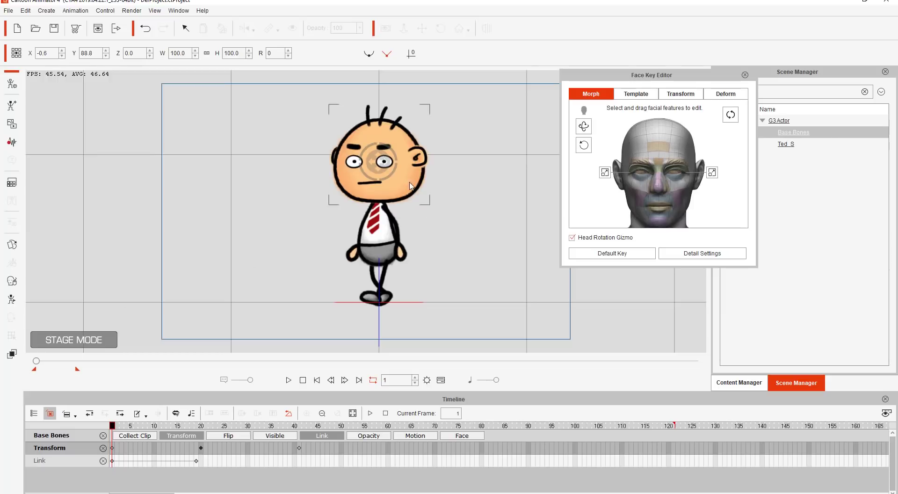
left_click_drag(669, 75, 603, 155)
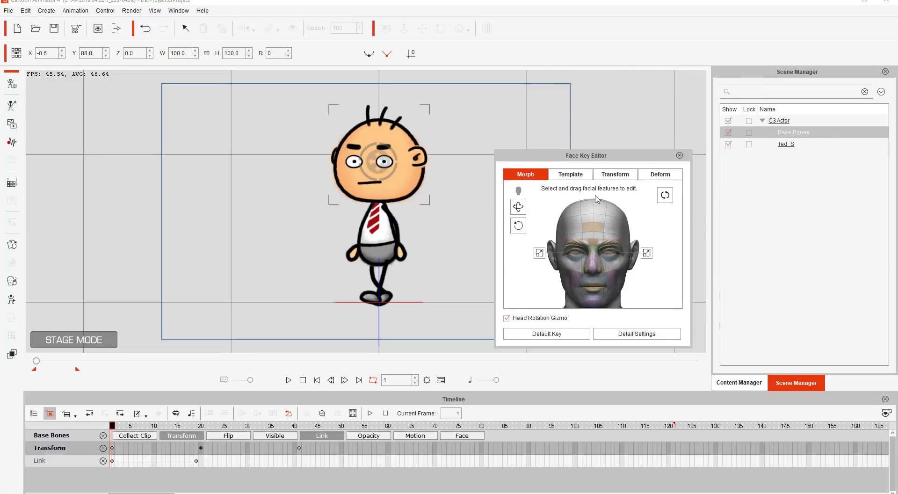
left_click(576, 178)
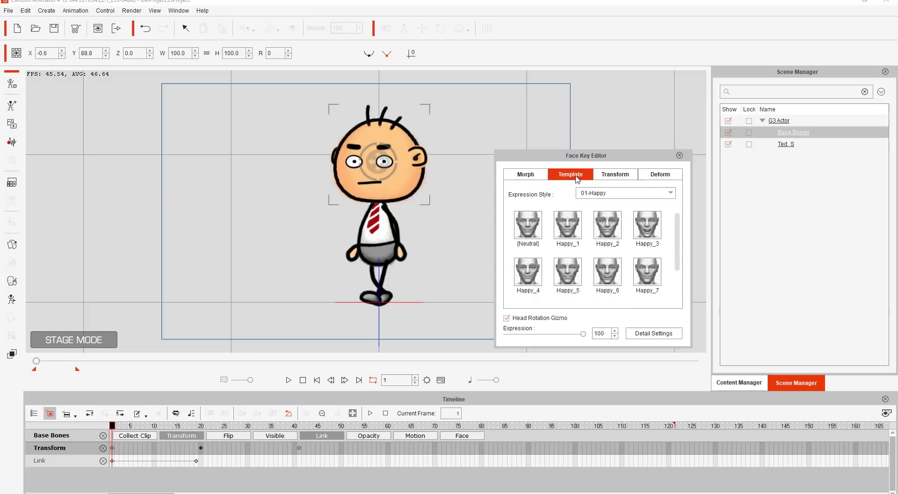
left_click(564, 231)
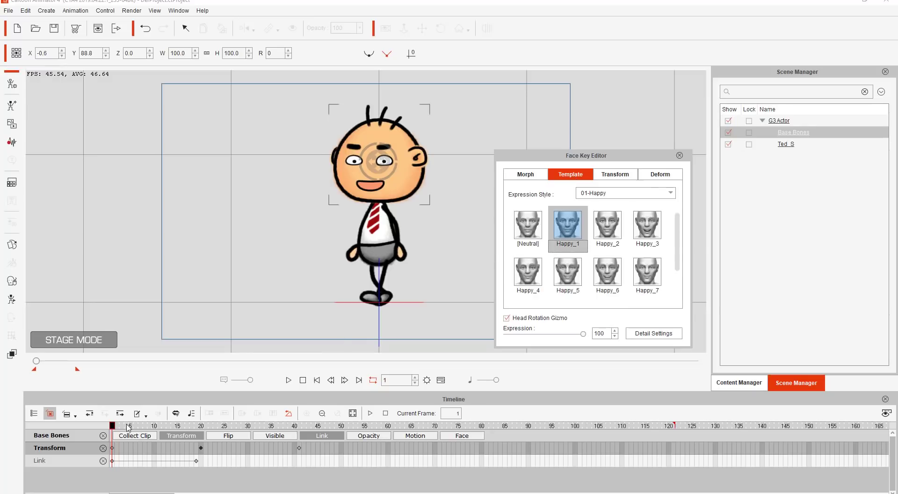
- At frame 7, apply Amaze_1 from the 05-Surprise expression set
left_click_drag(127, 426, 143, 425)
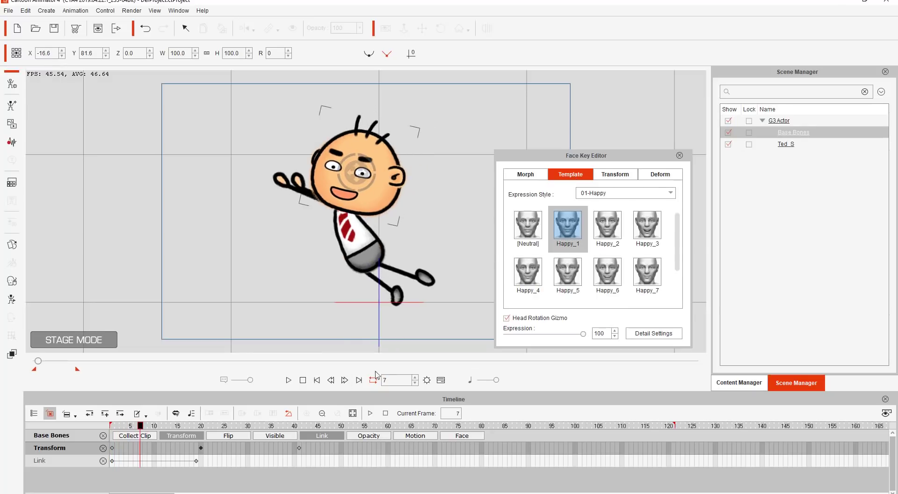
left_click(628, 194)
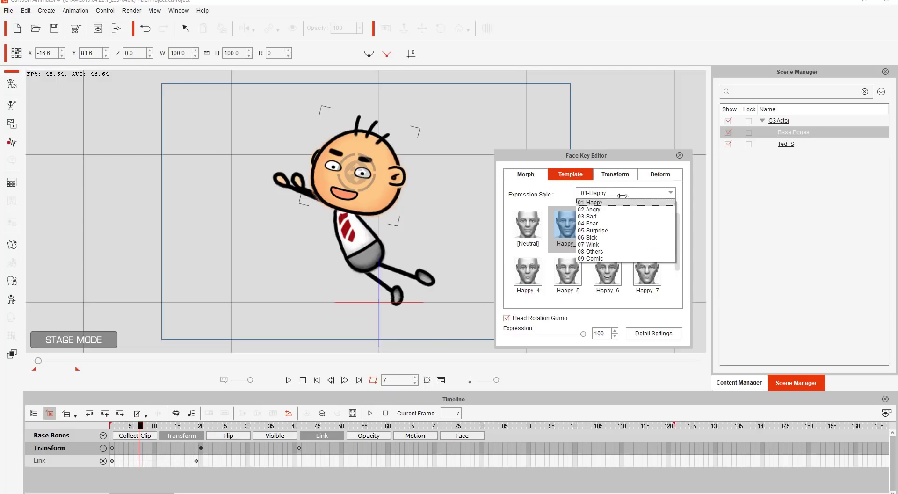
left_click(603, 227)
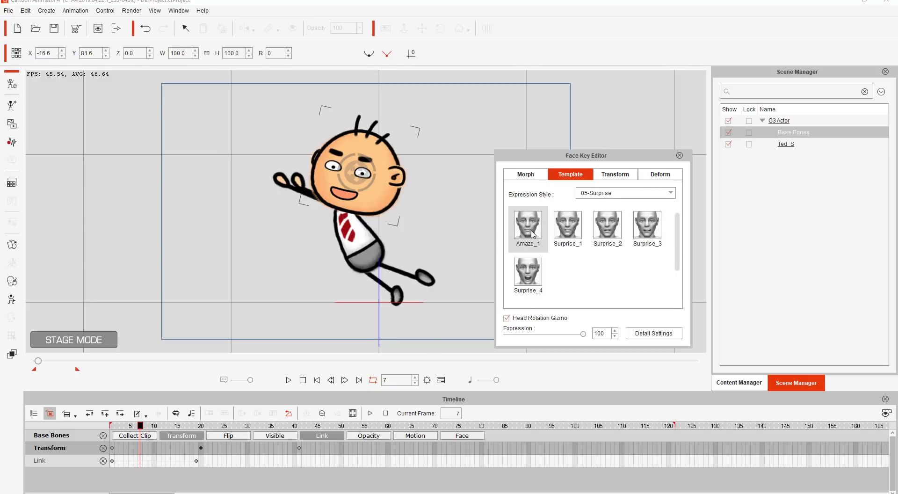
left_click(534, 234)
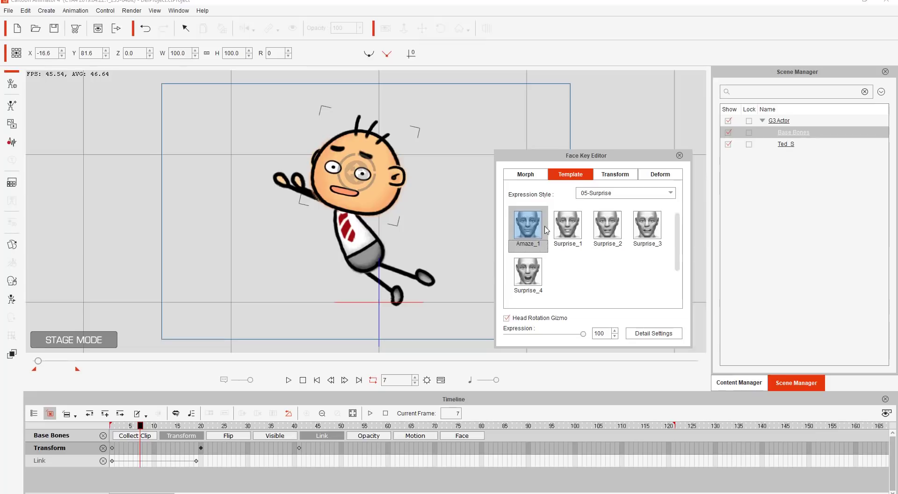
- At frame 15, apply Angry_6 from the 02-Angry set and preview frames 4 to 13
left_click_drag(147, 426, 179, 426)
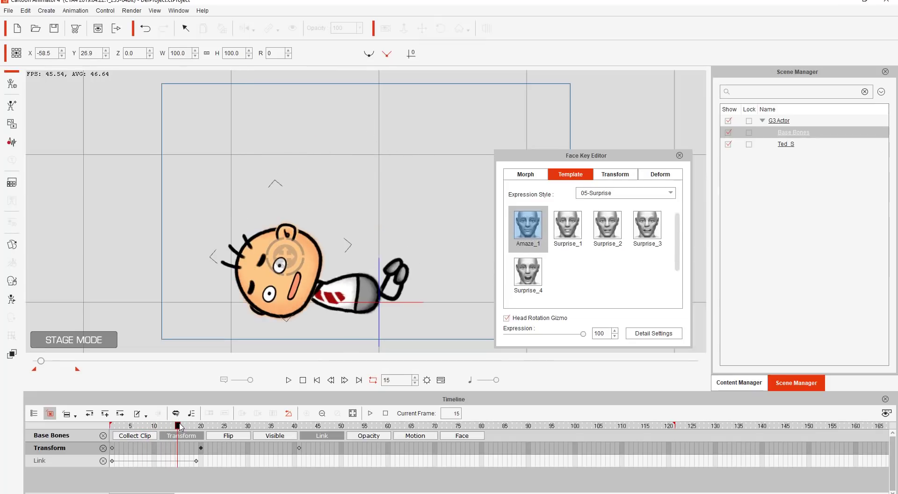
left_click(632, 192)
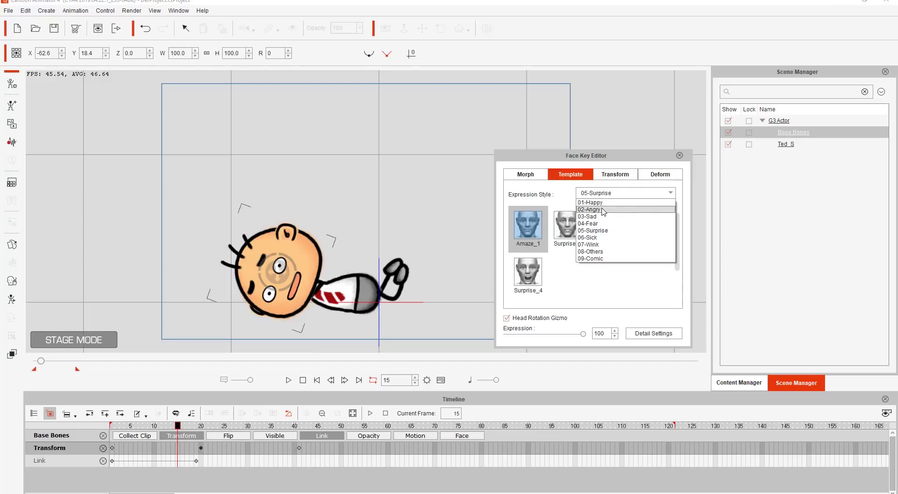
left_click(602, 209)
left_click(609, 276)
left_click(566, 283)
left_click(654, 269)
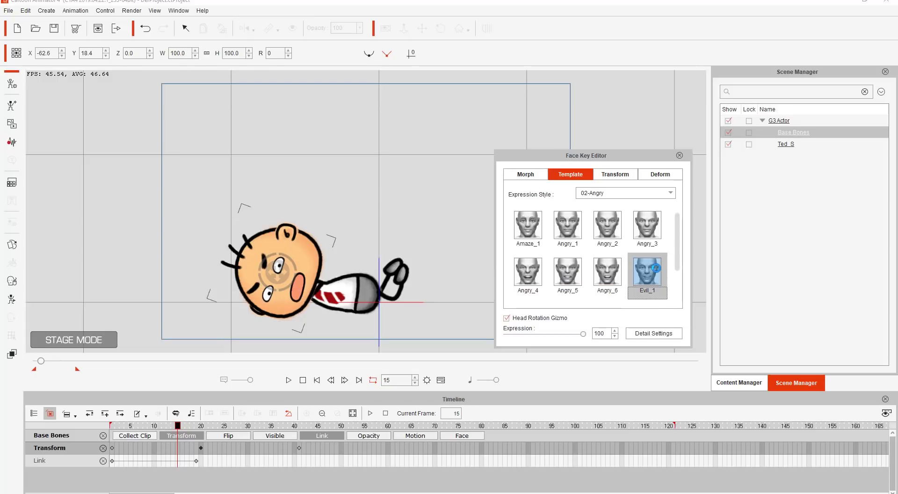
left_click(608, 272)
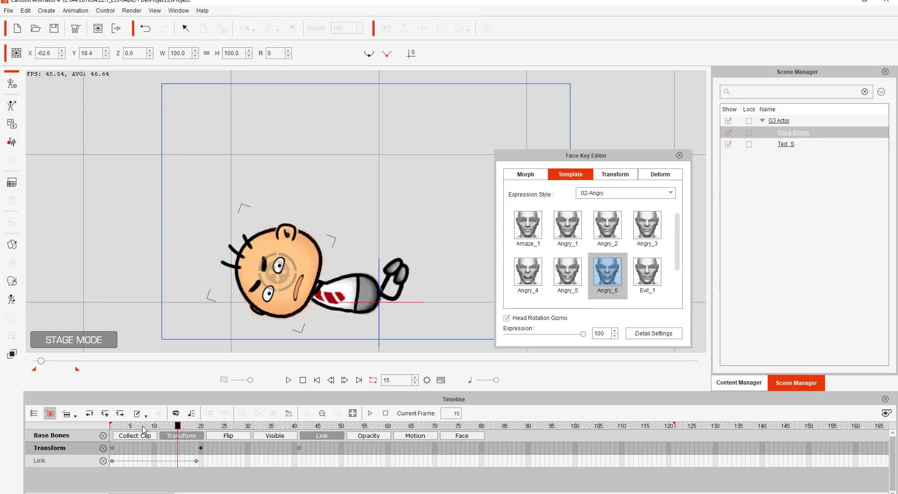
left_click(124, 427)
left_click_drag(123, 429, 255, 430)
- At frame 31, apply Sad_5 from the 03-Sad set and preview the changes
left_click(619, 193)
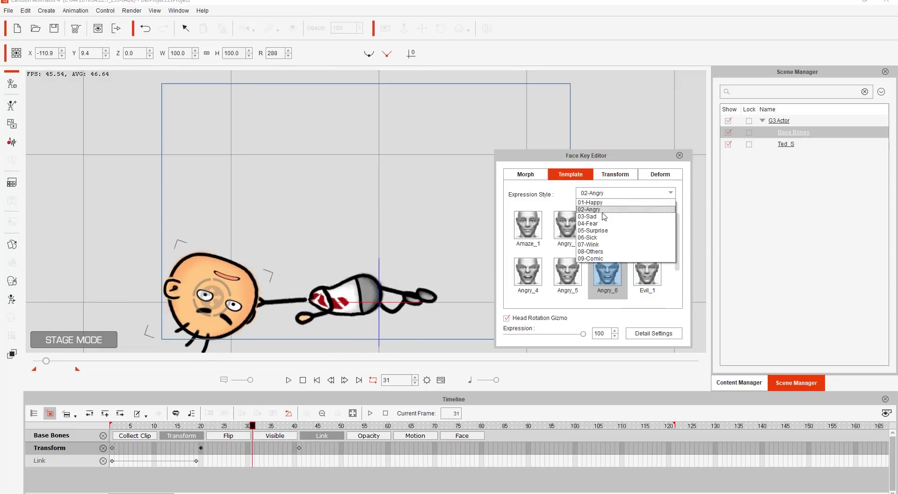
left_click(603, 217)
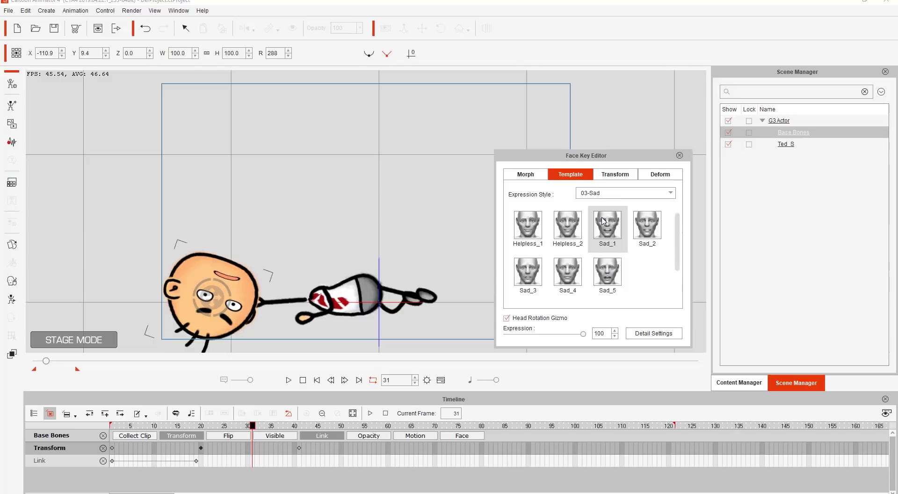
left_click(567, 280)
left_click(611, 275)
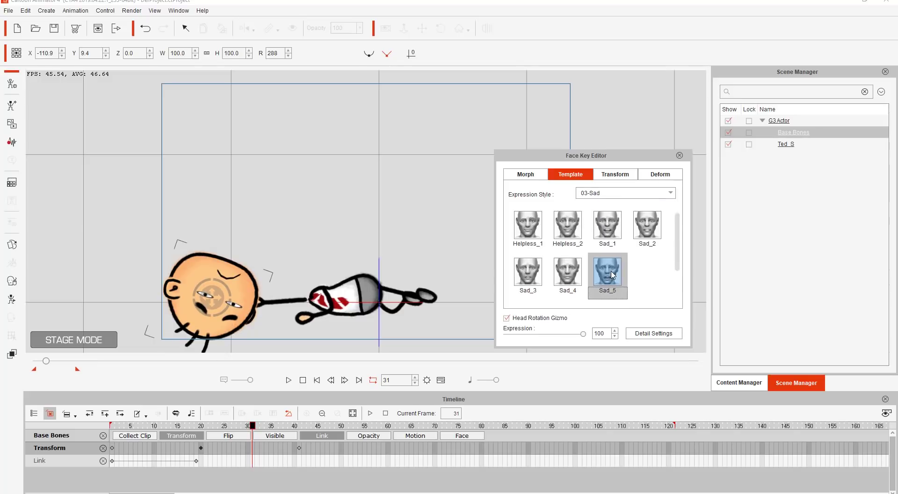
left_click_drag(245, 426, 113, 427)
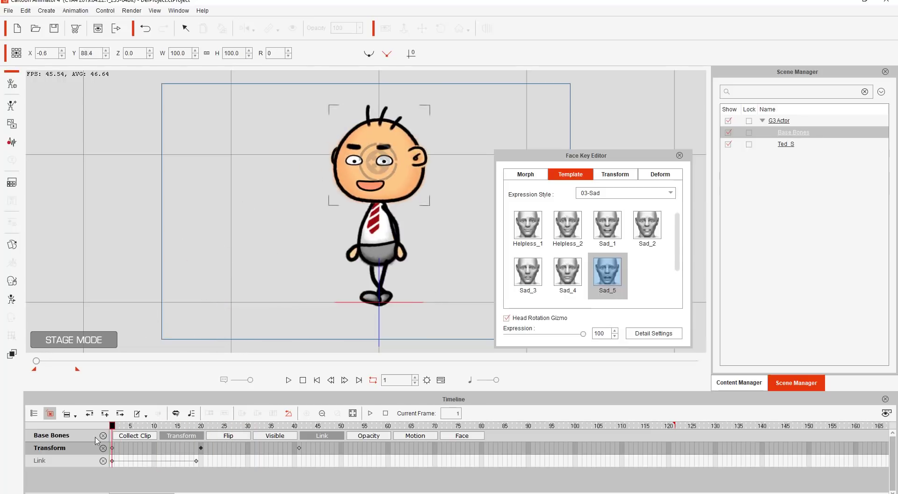
- Close the Face Key Editor, then play the whole animation and stop back at frame 1
left_click(680, 155)
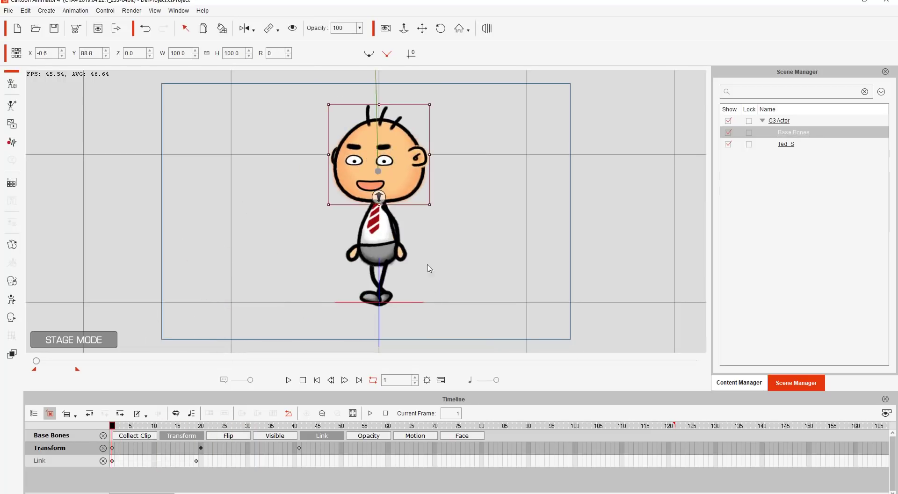
left_click(289, 380)
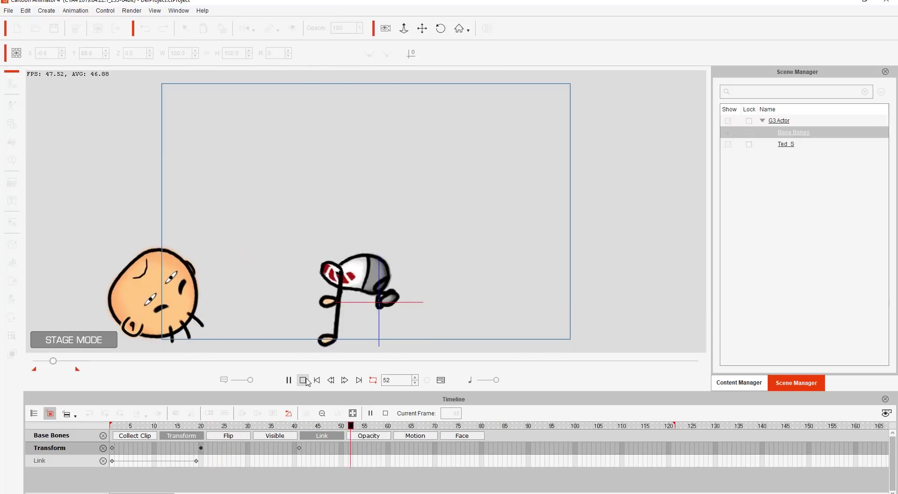
left_click(303, 380)
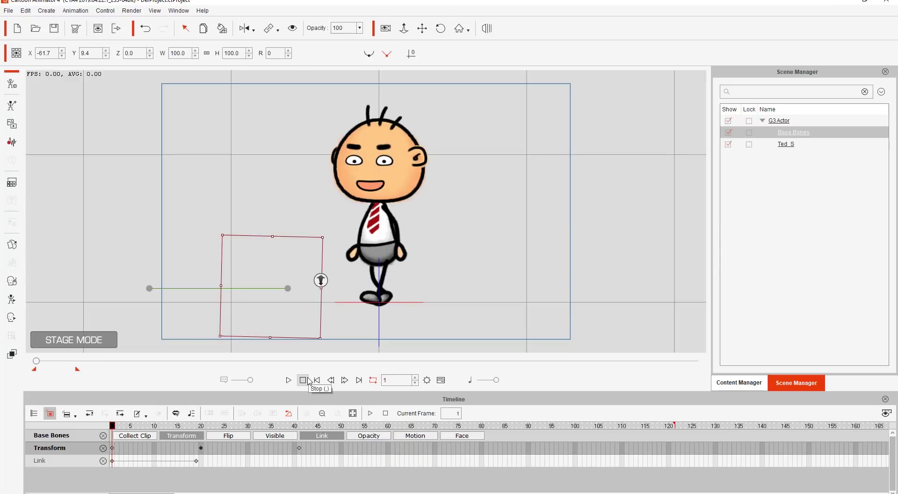